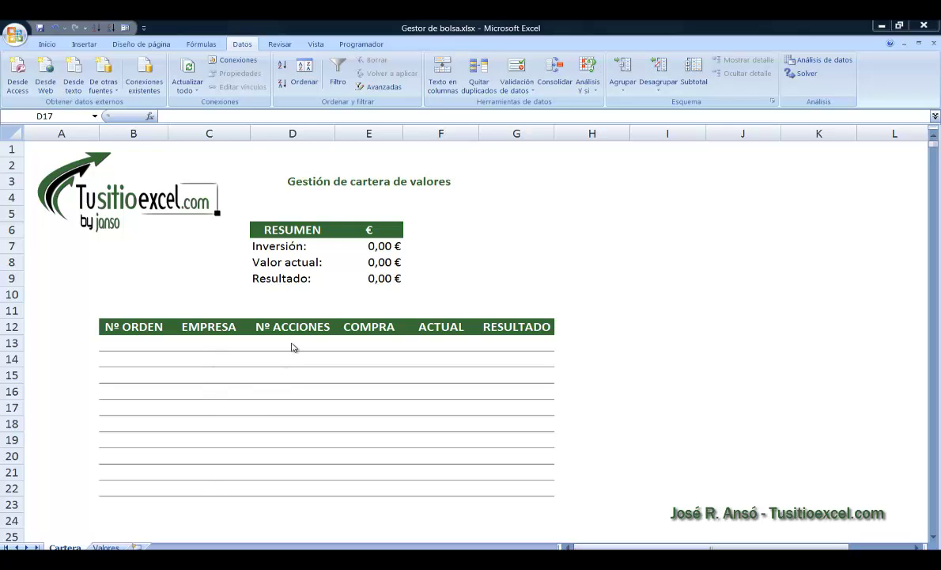
- Examine rows 13 to 22 of the Nº ACCIONES, COMPRA, ACTUAL and RESULTADO columns in the portfolio table
{"action": "left_click_drag", "start_coordinate": [293, 340], "coordinate": [295, 481]}
{"action": "left_click_drag", "start_coordinate": [383, 345], "coordinate": [380, 486]}
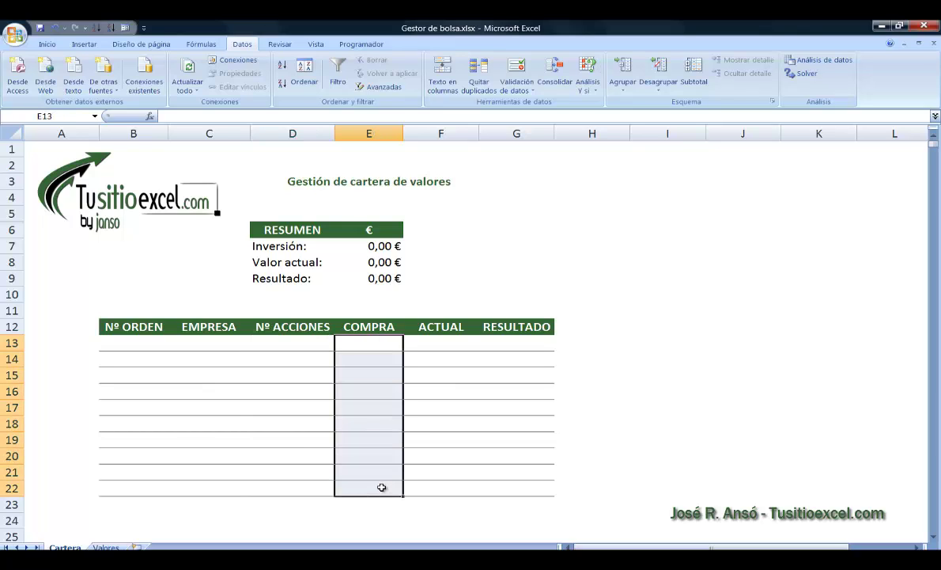
{"action": "left_click", "coordinate": [441, 340]}
{"action": "left_click_drag", "start_coordinate": [448, 424], "coordinate": [448, 491]}
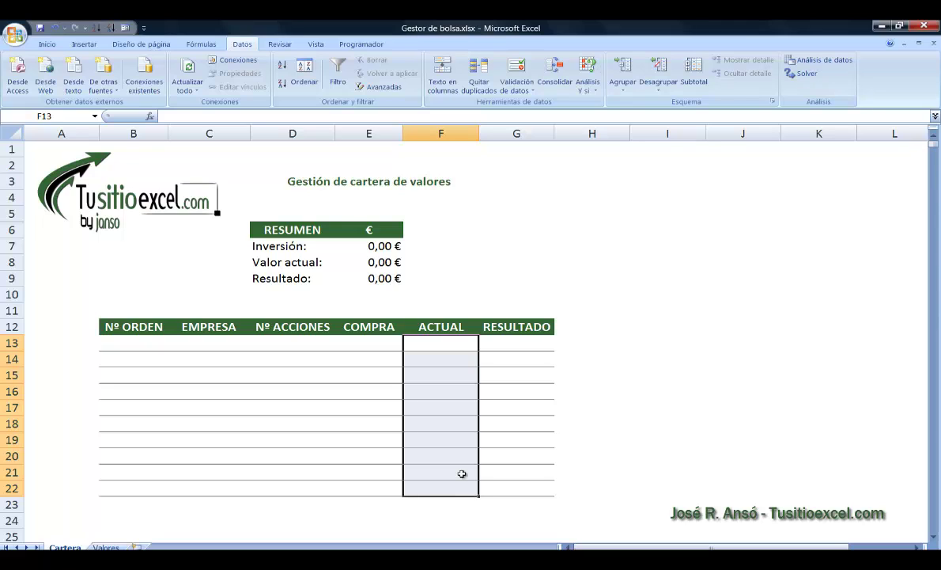
{"action": "left_click_drag", "start_coordinate": [517, 343], "coordinate": [519, 490]}
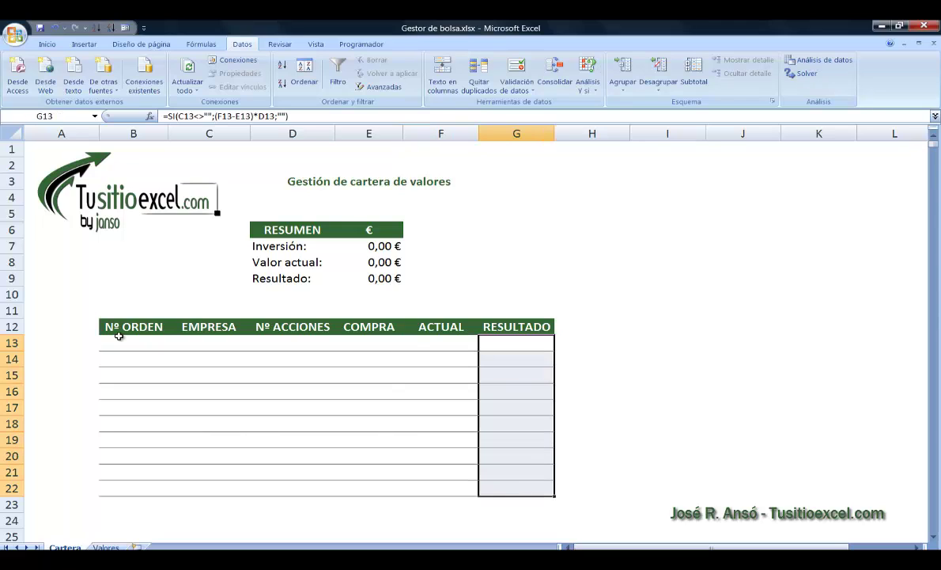
{"action": "left_click", "coordinate": [454, 375]}
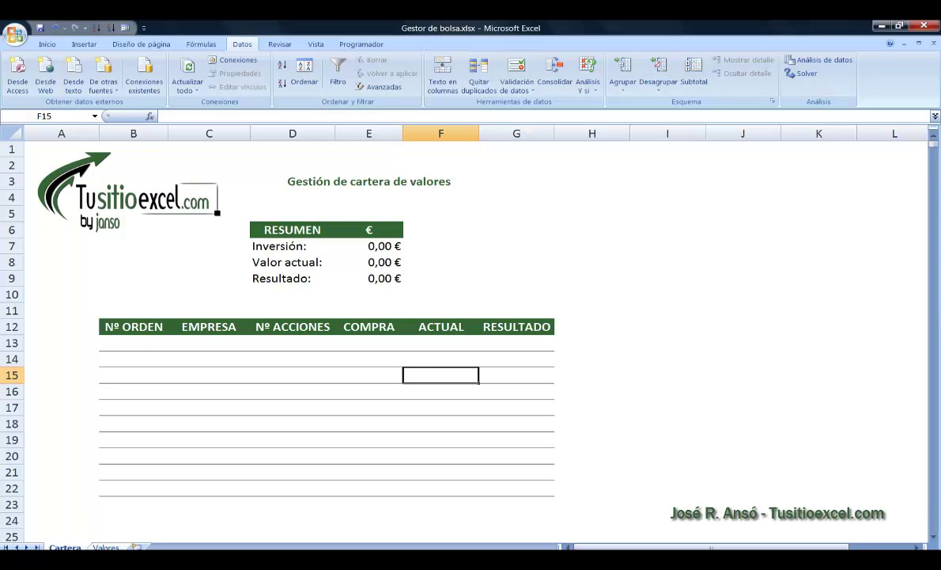
- Start a new web query on the Valores sheet, shrinking its dialog and moving it to the middle of the sheet
{"action": "left_click", "coordinate": [106, 547]}
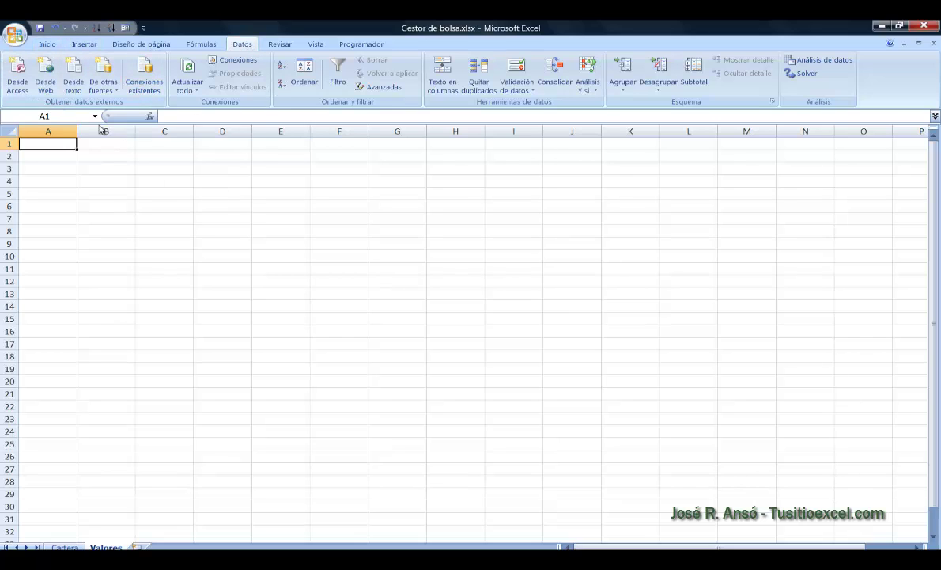
{"action": "left_click", "coordinate": [46, 72]}
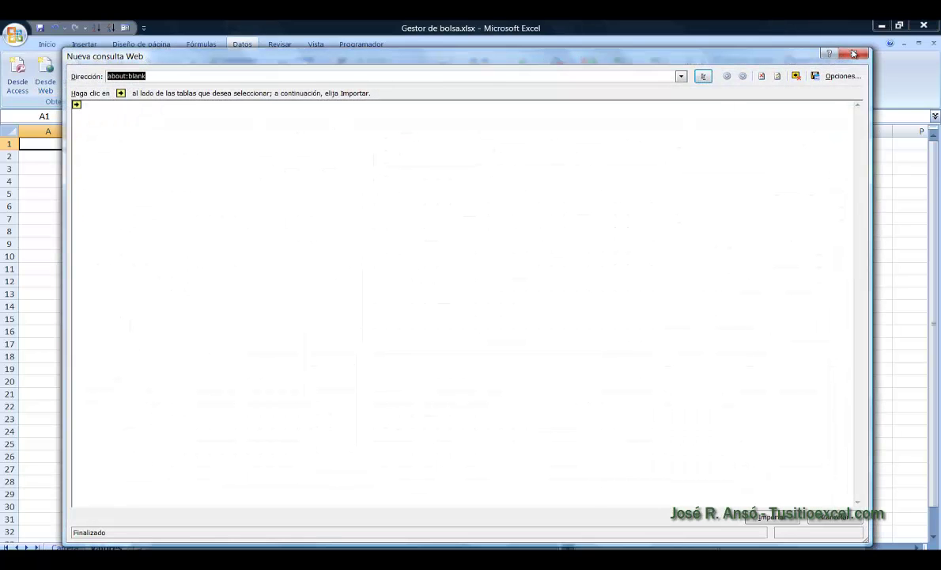
{"action": "left_click_drag", "start_coordinate": [812, 47], "coordinate": [686, 221]}
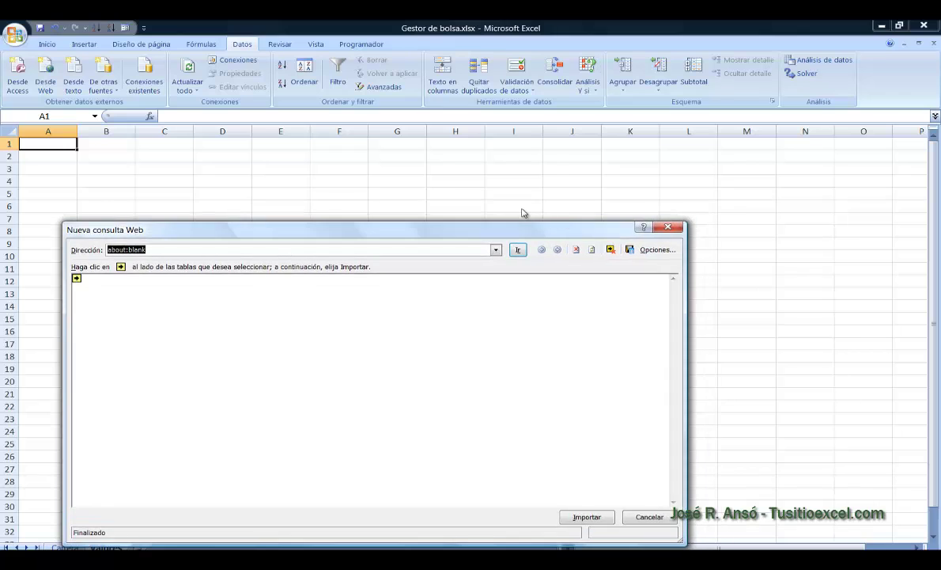
{"action": "left_click_drag", "start_coordinate": [510, 230], "coordinate": [560, 164]}
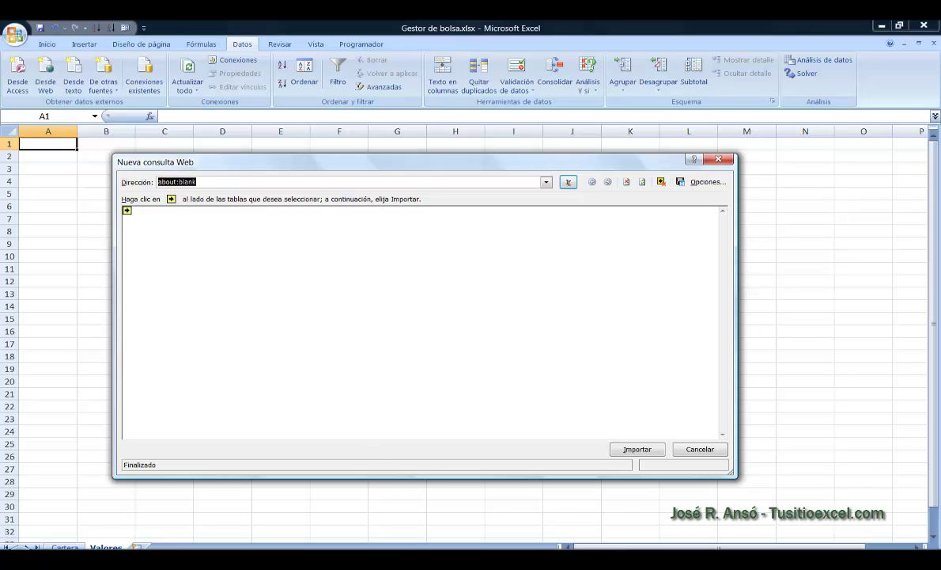
- Switch to the browser and copy the web address of the Invertia IBEX 35 shares page
{"action": "left_click", "coordinate": [237, 559]}
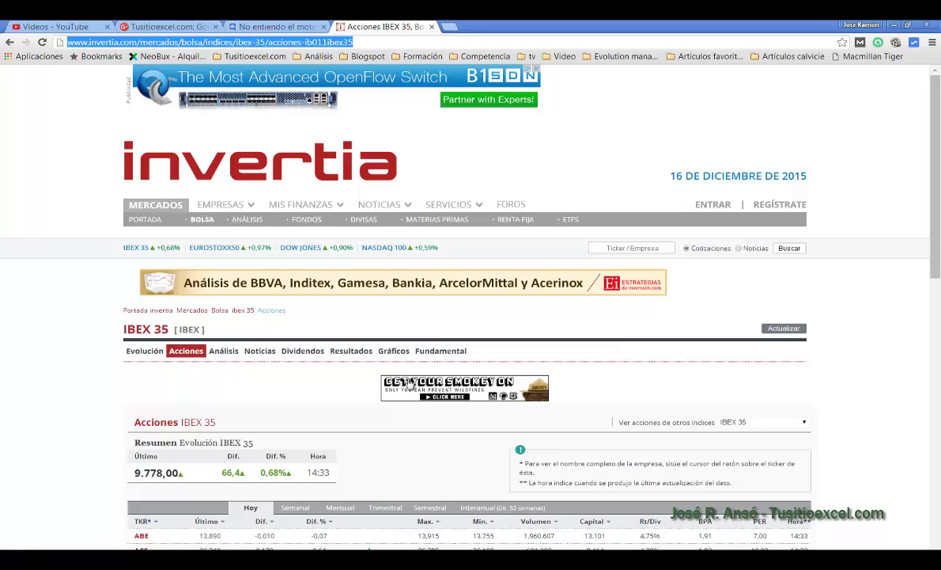
{"action": "key", "text": "ctrl+minus"}
{"action": "key", "text": "ctrl+minus"}
{"action": "key", "text": "ctrl+minus"}
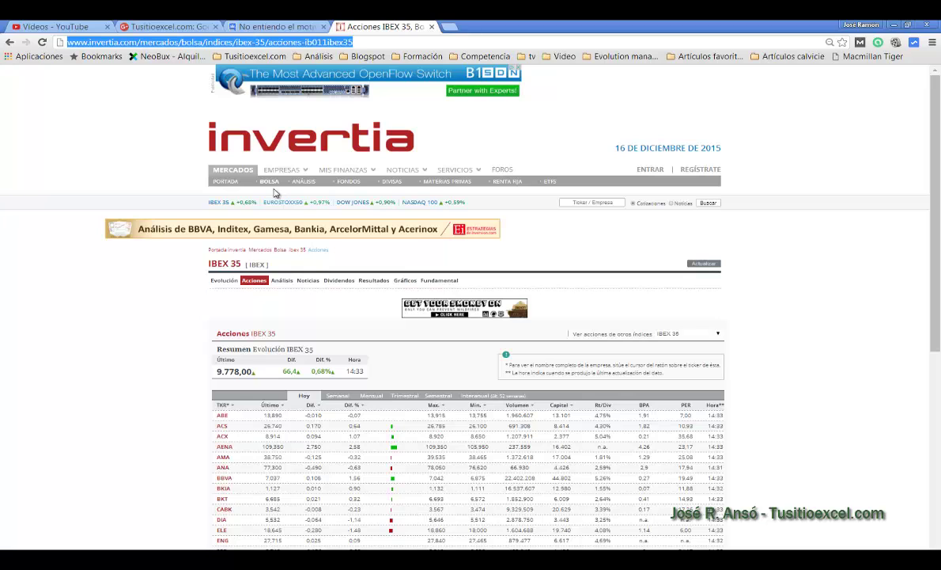
{"action": "scroll", "coordinate": [779, 390], "scroll_direction": "down", "scroll_amount": 4}
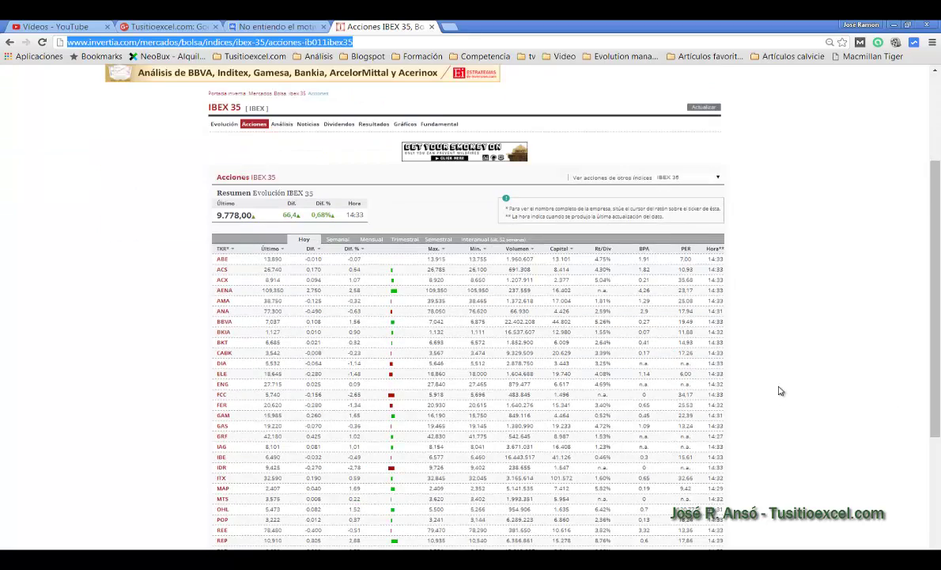
{"action": "scroll", "coordinate": [780, 391], "scroll_direction": "up", "scroll_amount": 4}
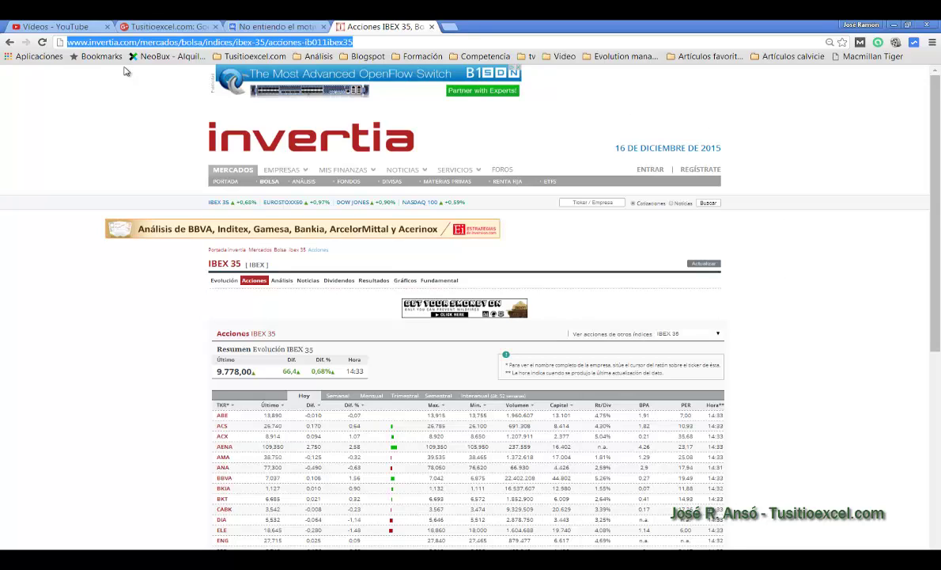
{"action": "right_click", "coordinate": [262, 44]}
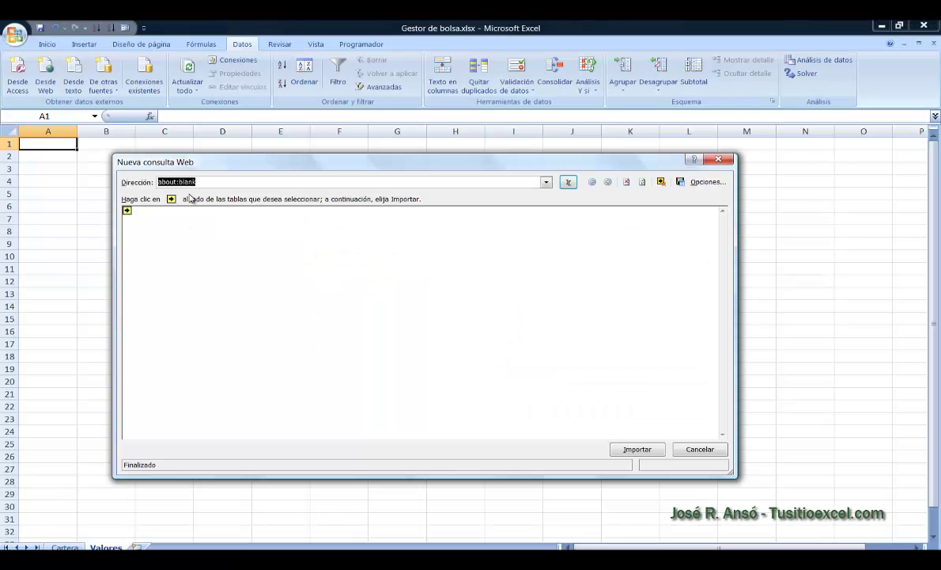
- Switch back to Excel and load the copied Invertia IBEX 35 address in the web query, declining to continue running scripts
{"action": "right_click", "coordinate": [184, 181]}
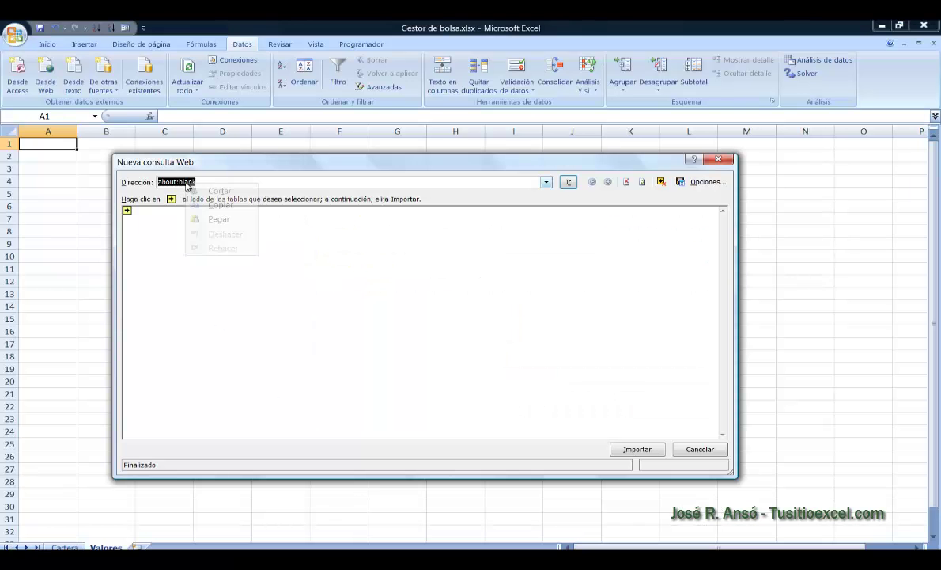
{"action": "left_click", "coordinate": [218, 219]}
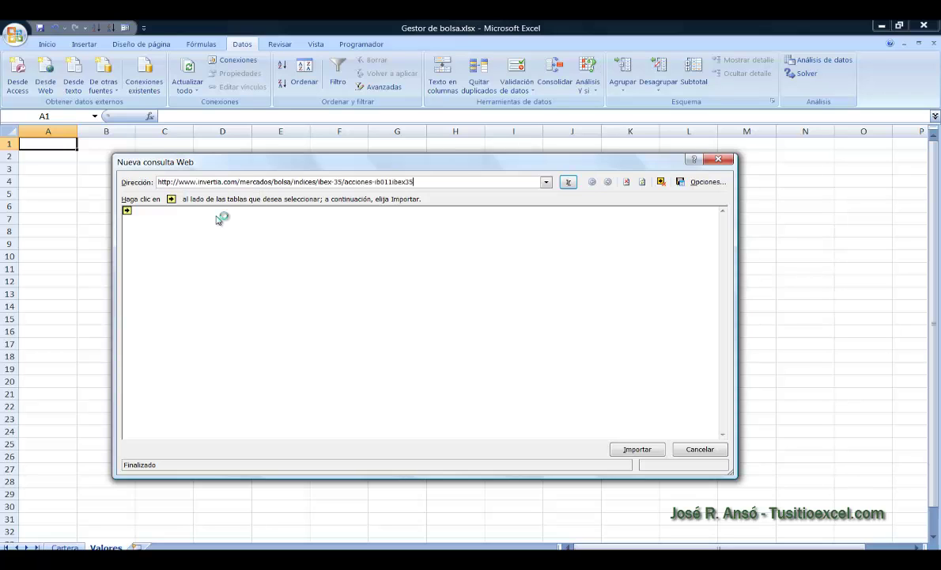
{"action": "key", "text": "Return"}
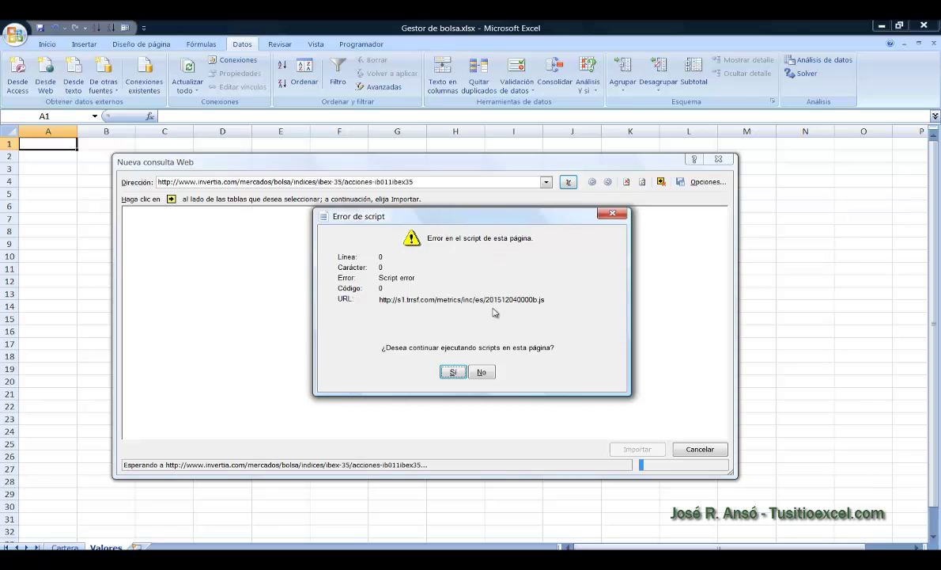
{"action": "left_click", "coordinate": [483, 373]}
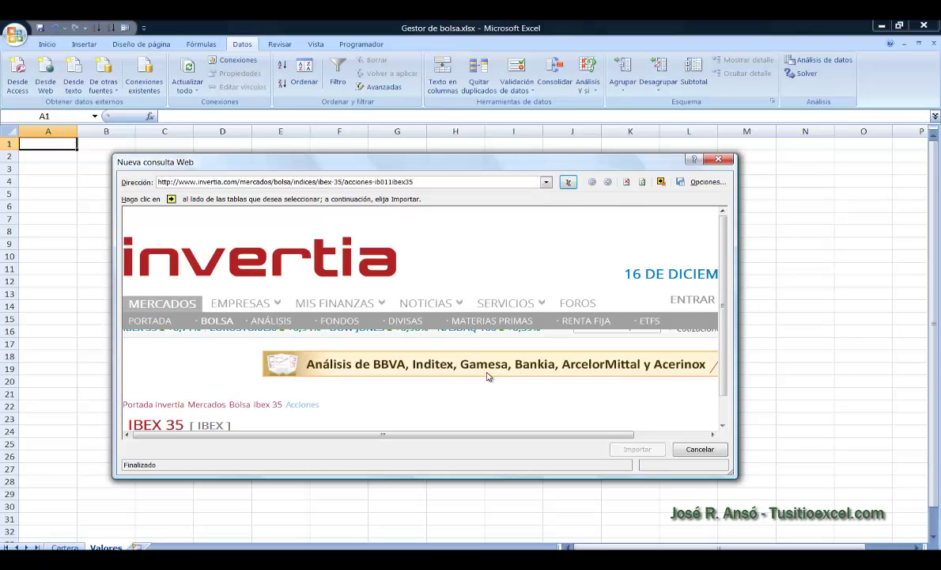
{"action": "left_click", "coordinate": [482, 372]}
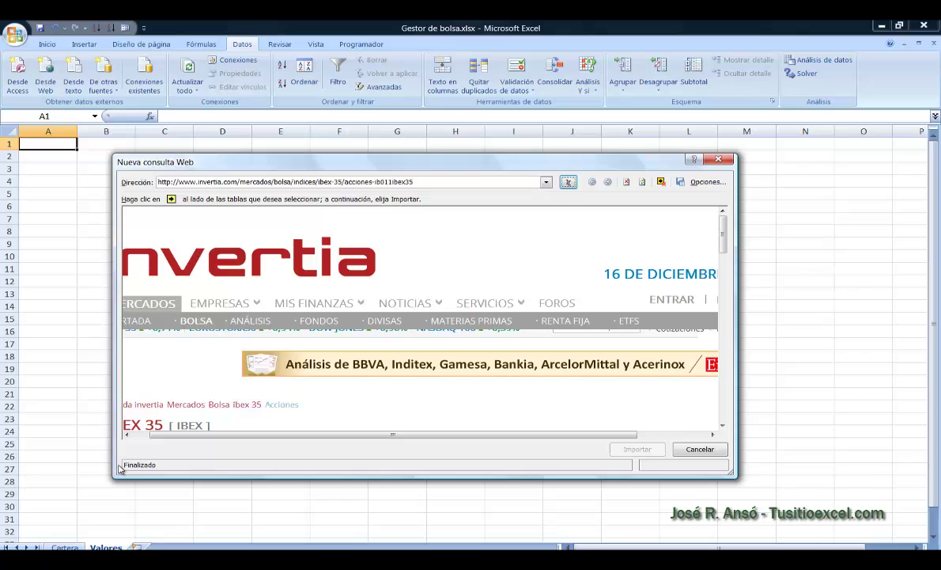
- Show the table selection icons on the Invertia page loaded in the web query
{"action": "left_click_drag", "start_coordinate": [385, 435], "coordinate": [318, 437]}
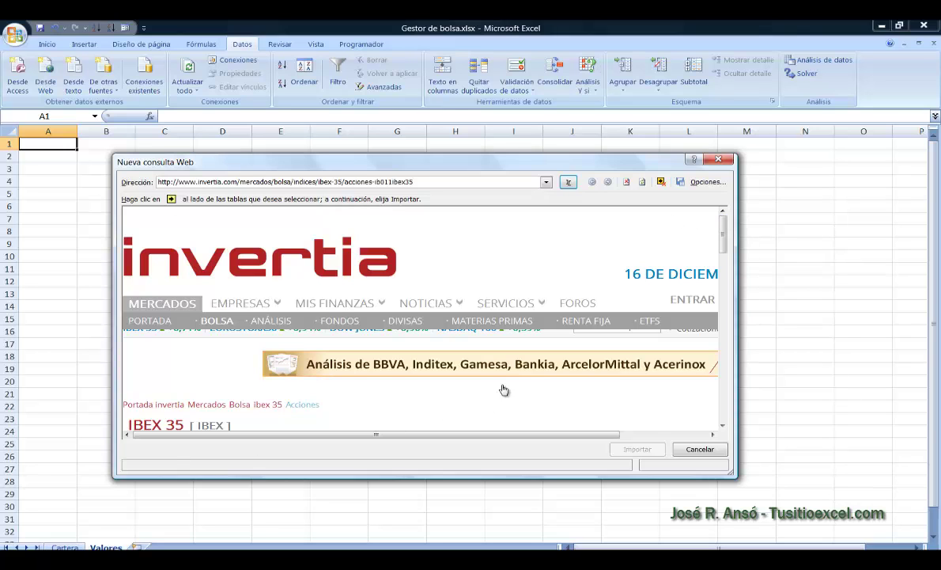
{"action": "scroll", "coordinate": [516, 369], "scroll_direction": "down", "scroll_amount": 5}
{"action": "scroll", "coordinate": [514, 370], "scroll_direction": "up", "scroll_amount": 6}
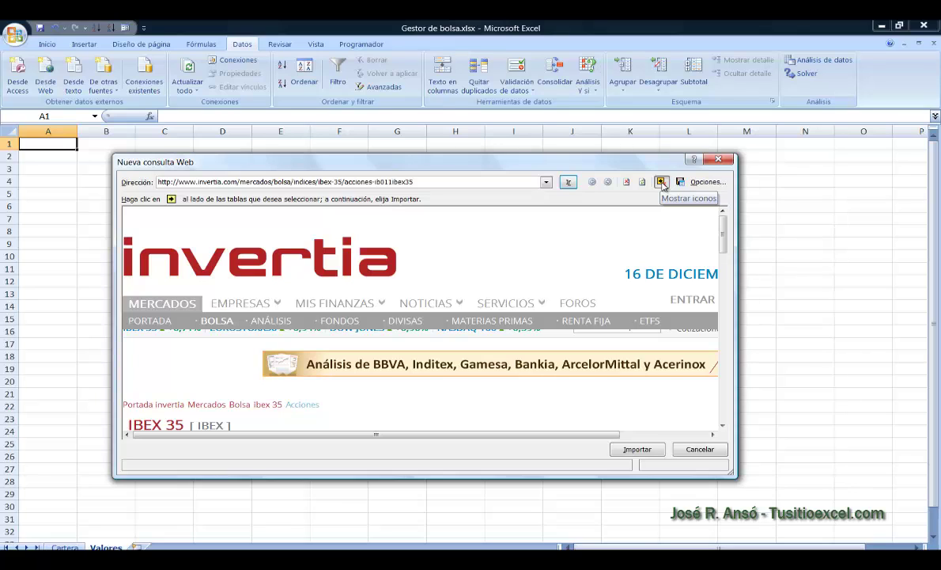
{"action": "left_click", "coordinate": [663, 182]}
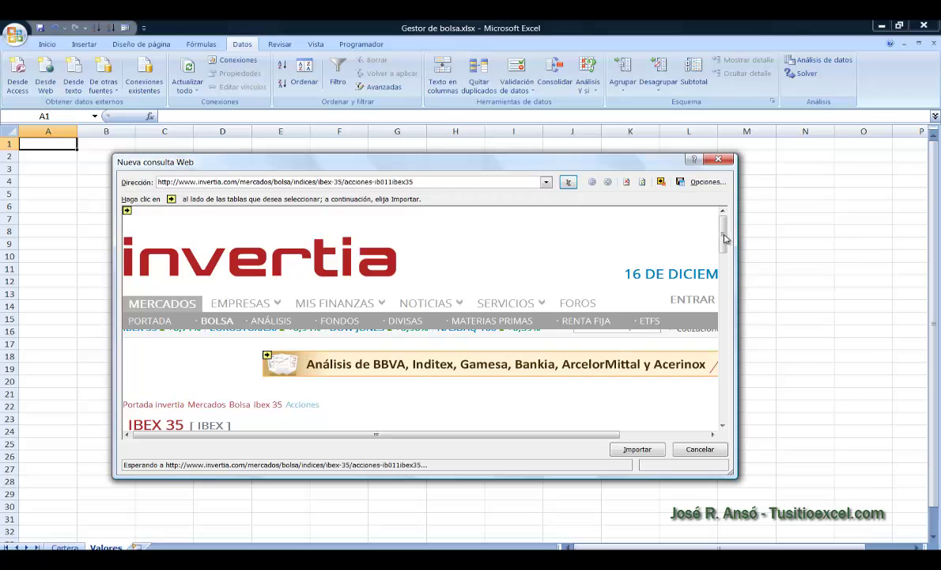
- Mark only the IBEX 35 share quotes table for import, leaving the index summary table unselected
{"action": "left_click_drag", "start_coordinate": [724, 238], "coordinate": [724, 281]}
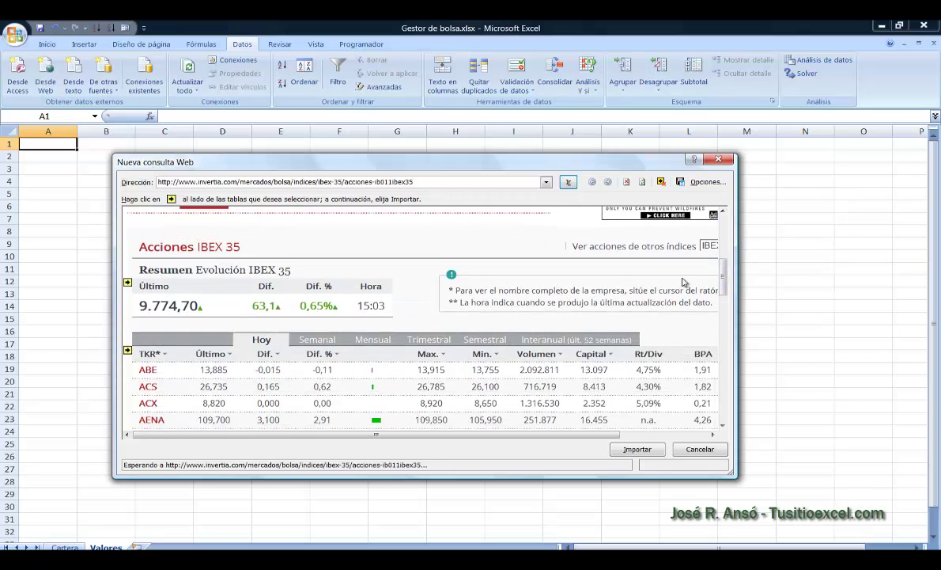
{"action": "left_click", "coordinate": [128, 284]}
{"action": "left_click", "coordinate": [128, 283]}
{"action": "mouse_move", "coordinate": [724, 276]}
{"action": "left_mouse_down"}
{"action": "mouse_move", "coordinate": [731, 375]}
{"action": "mouse_move", "coordinate": [727, 292]}
{"action": "left_mouse_up"}
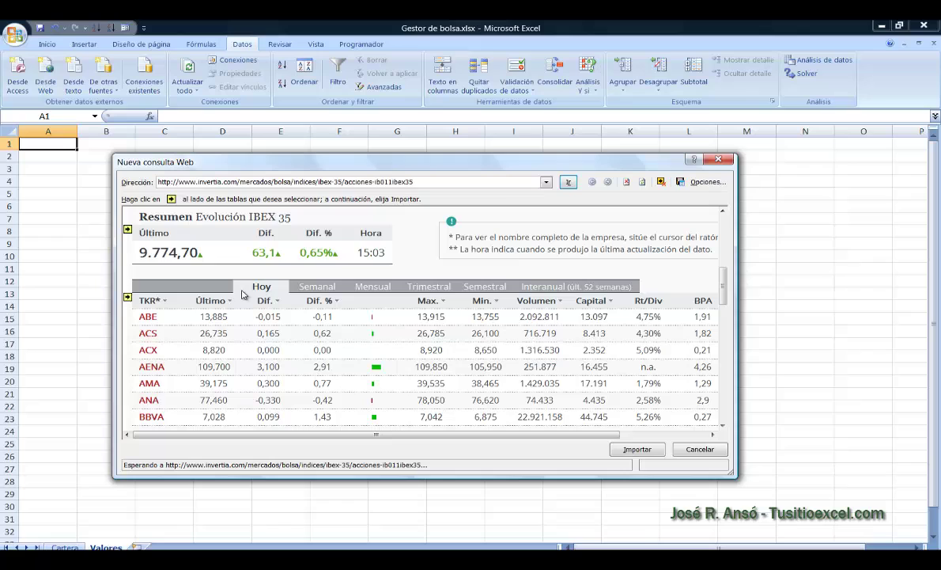
{"action": "left_click", "coordinate": [127, 300]}
- Set the web query's format option to full HTML formatting (Formato HTML completo)
{"action": "left_click", "coordinate": [706, 183]}
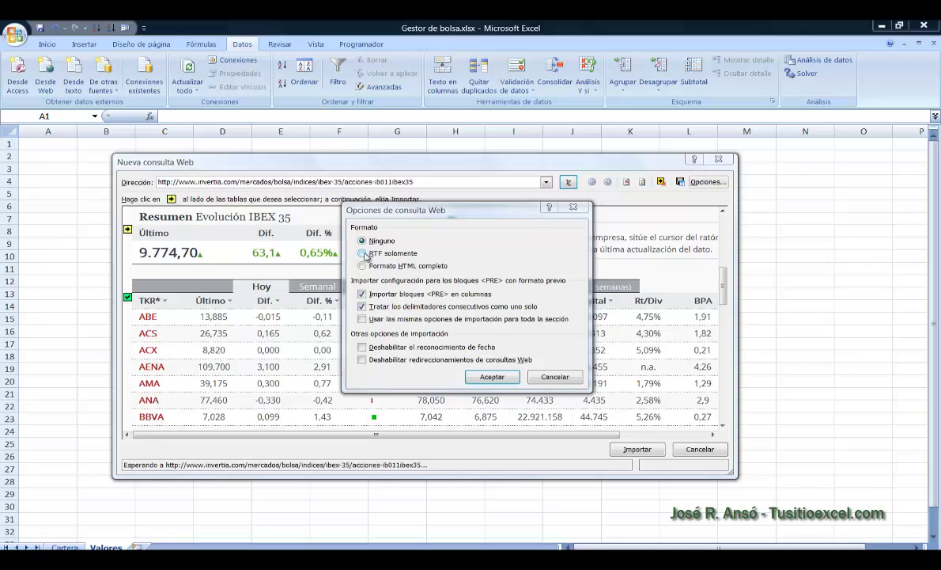
{"action": "left_click", "coordinate": [368, 253]}
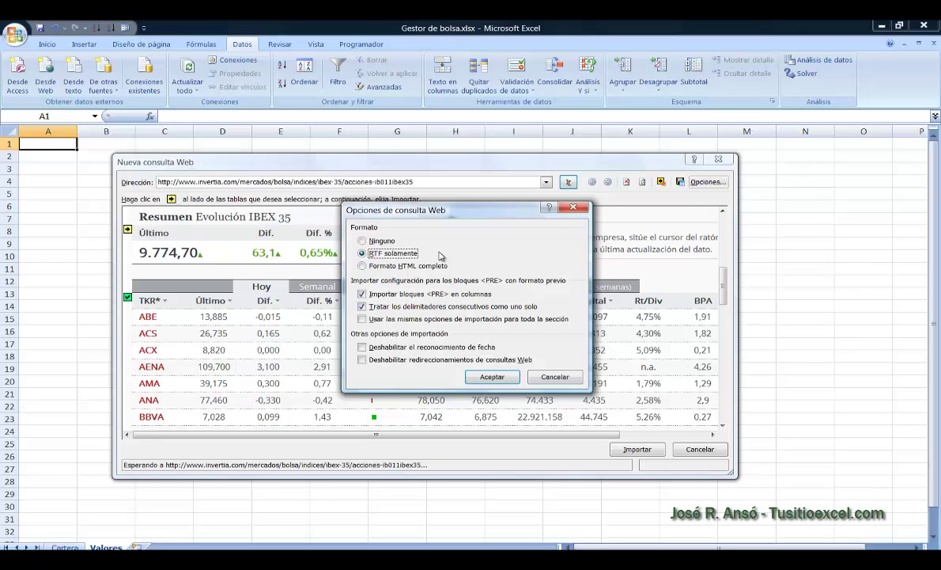
{"action": "left_click", "coordinate": [362, 267]}
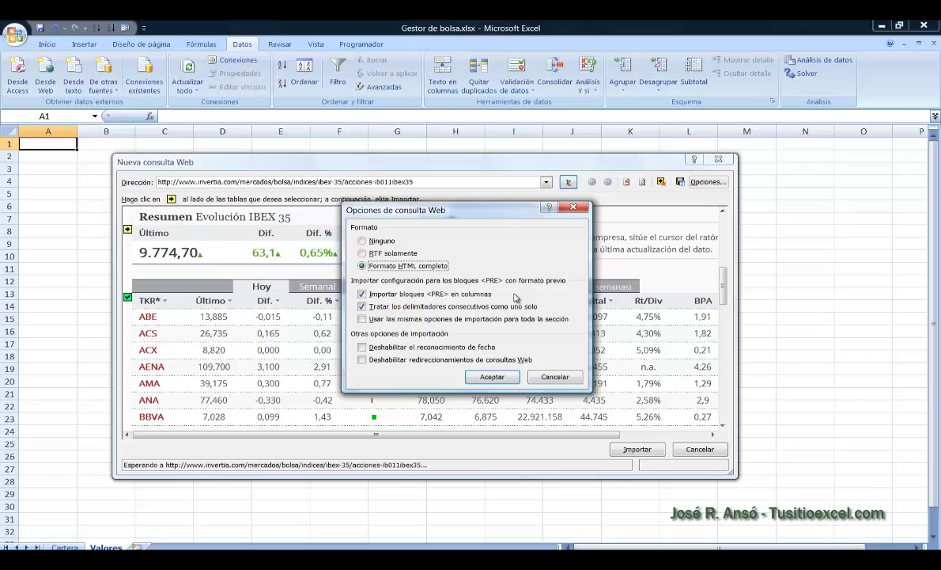
{"action": "left_click_drag", "start_coordinate": [439, 204], "coordinate": [480, 93]}
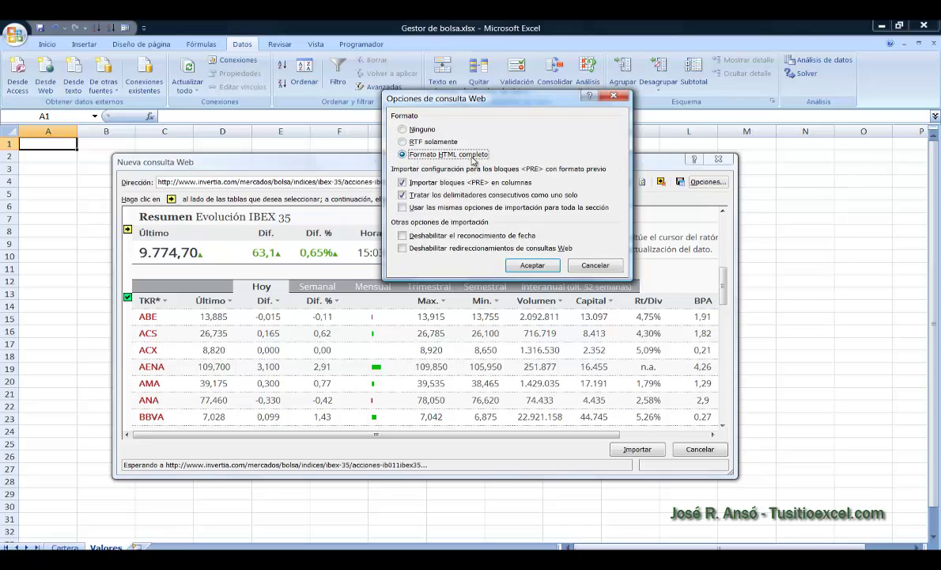
{"action": "left_click", "coordinate": [533, 265]}
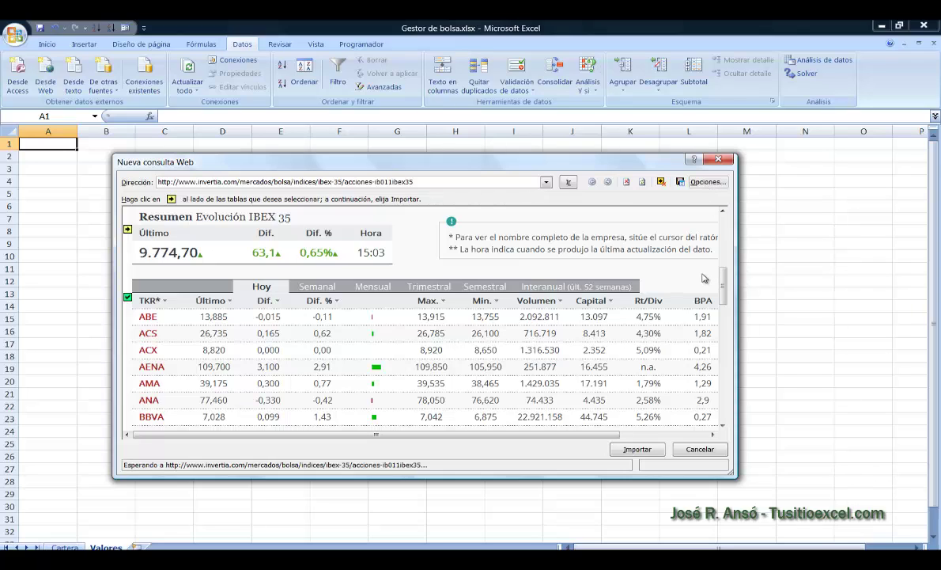
- Proceed with importing the marked table and name the external data range IBEX35 in its properties
{"action": "left_click", "coordinate": [637, 450]}
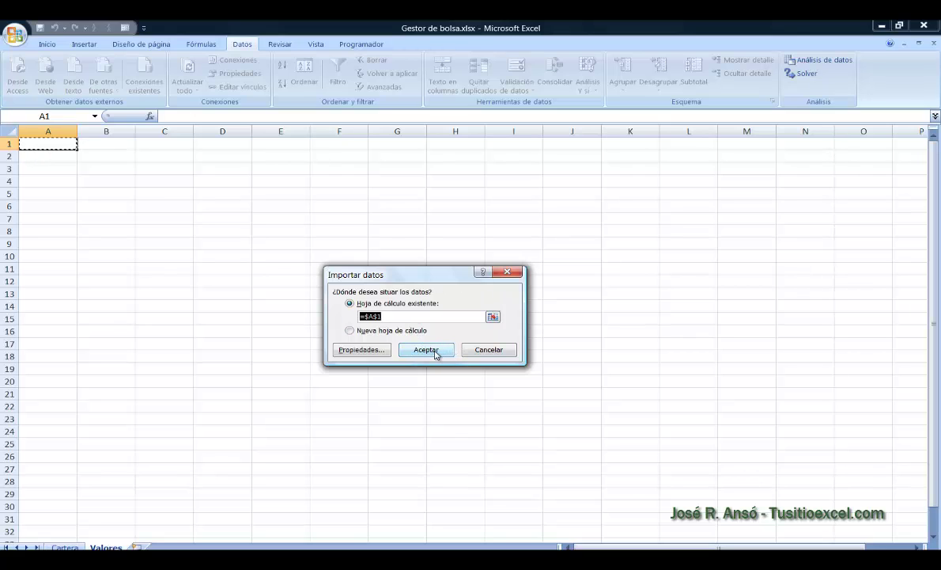
{"action": "left_click", "coordinate": [366, 350]}
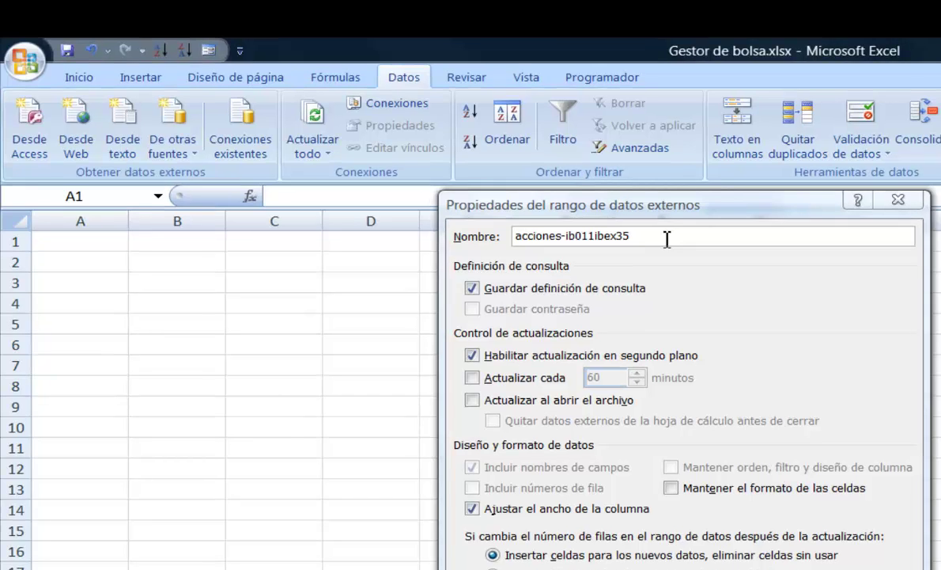
{"action": "left_click_drag", "start_coordinate": [627, 238], "coordinate": [479, 240]}
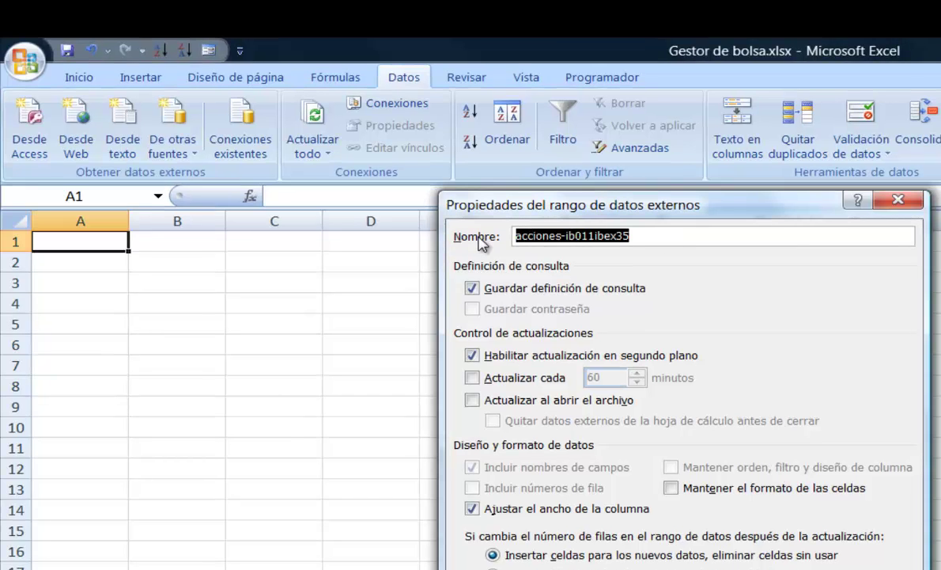
{"action": "type", "text": "IBEX35"}
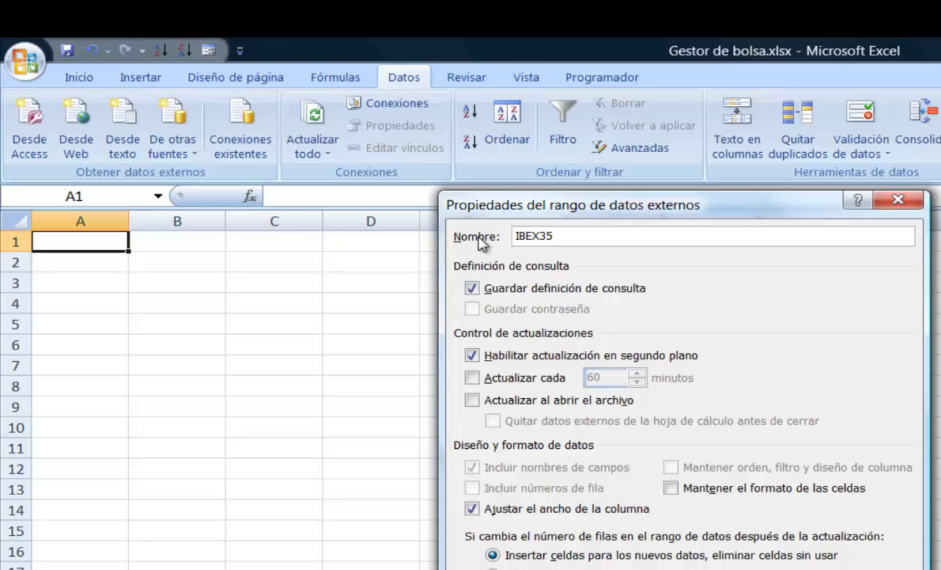
{"action": "key", "text": "Tab"}
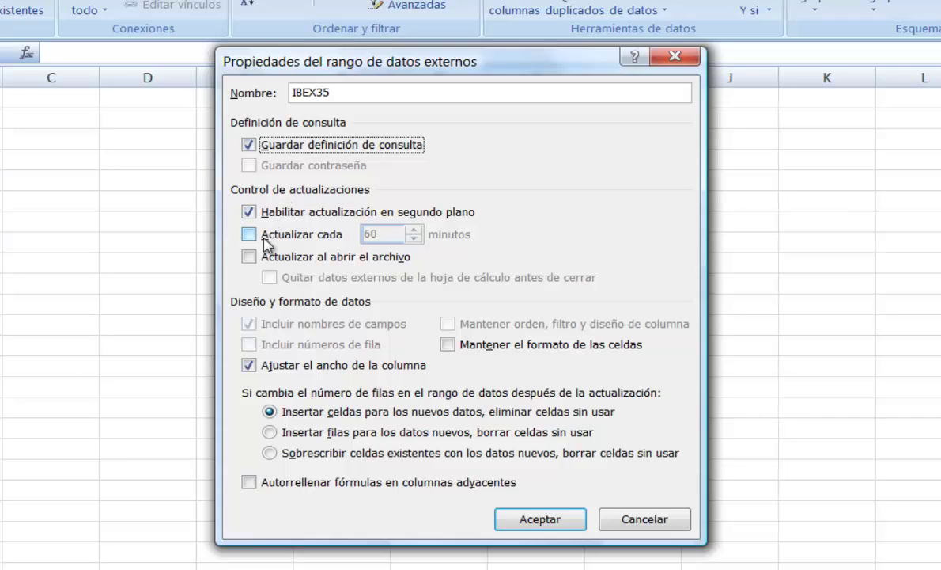
- Try a timed refresh with an interval of 1 minute for the external data, and turn timed refresh back off
{"action": "left_click", "coordinate": [249, 235]}
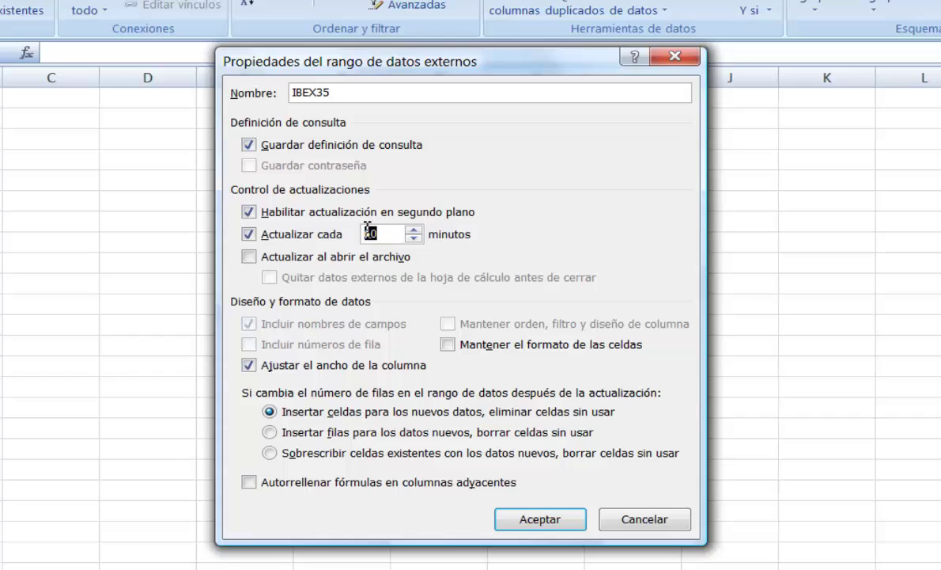
{"action": "type", "text": "1"}
{"action": "left_click", "coordinate": [413, 229]}
{"action": "left_click", "coordinate": [413, 230]}
{"action": "left_click", "coordinate": [413, 230]}
{"action": "left_click", "coordinate": [413, 229]}
{"action": "left_click", "coordinate": [413, 230]}
{"action": "left_click", "coordinate": [413, 230]}
{"action": "left_click", "coordinate": [413, 229]}
{"action": "left_click", "coordinate": [413, 230]}
{"action": "left_click", "coordinate": [413, 230]}
{"action": "type", "text": "1"}
{"action": "left_click", "coordinate": [248, 234]}
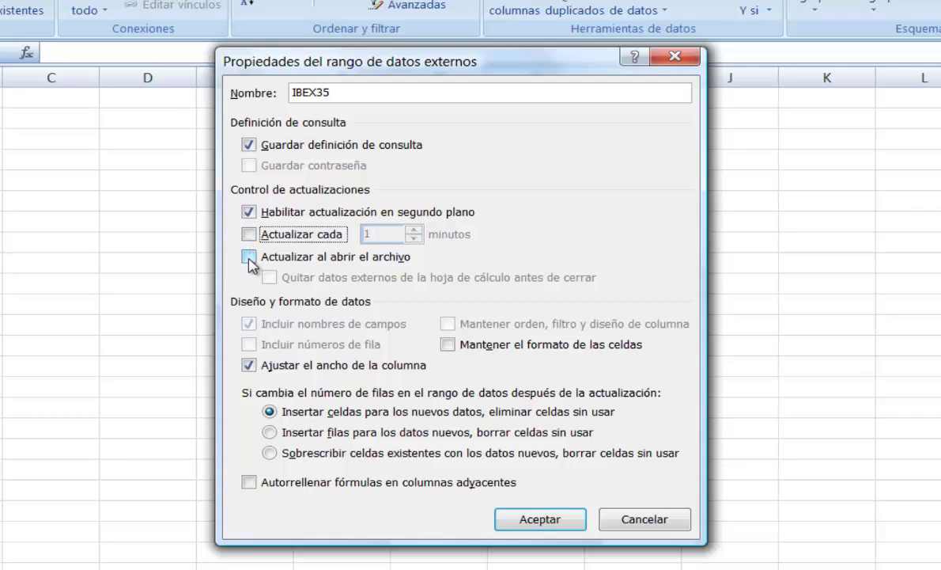
- Set the external data to refresh on file opening and every 1 minute, overwriting existing cells, and import it at =$A$1
{"action": "left_click", "coordinate": [250, 256]}
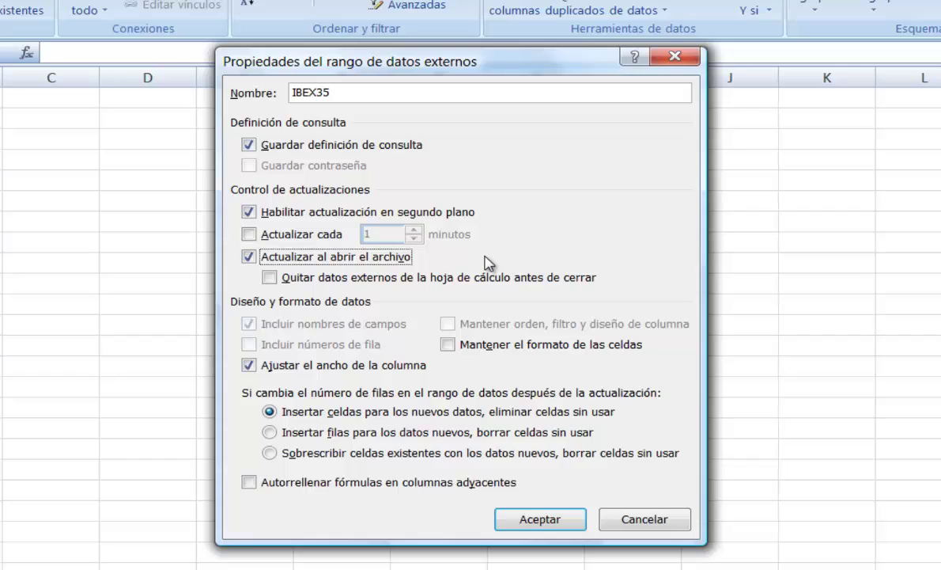
{"action": "left_click", "coordinate": [249, 234]}
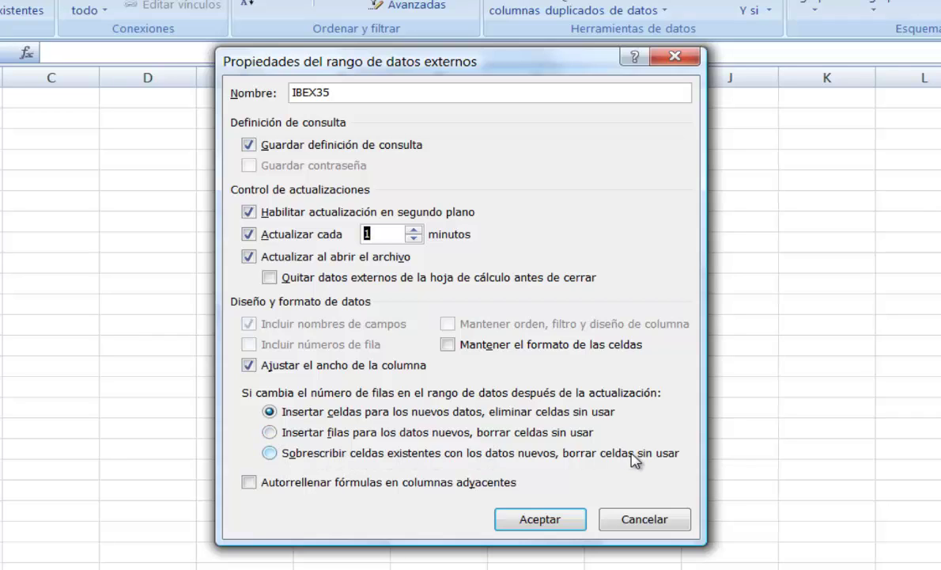
{"action": "left_click", "coordinate": [269, 452]}
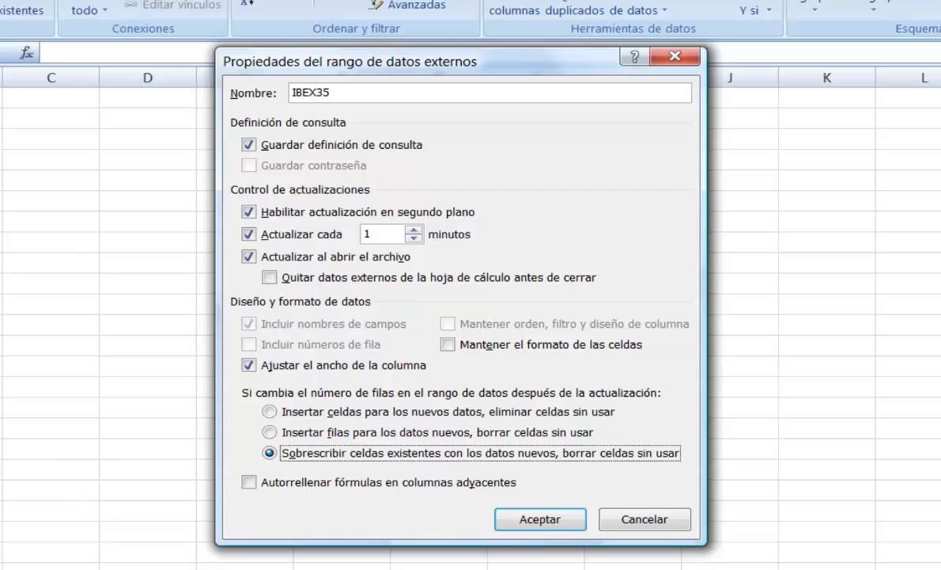
{"action": "left_click", "coordinate": [538, 519]}
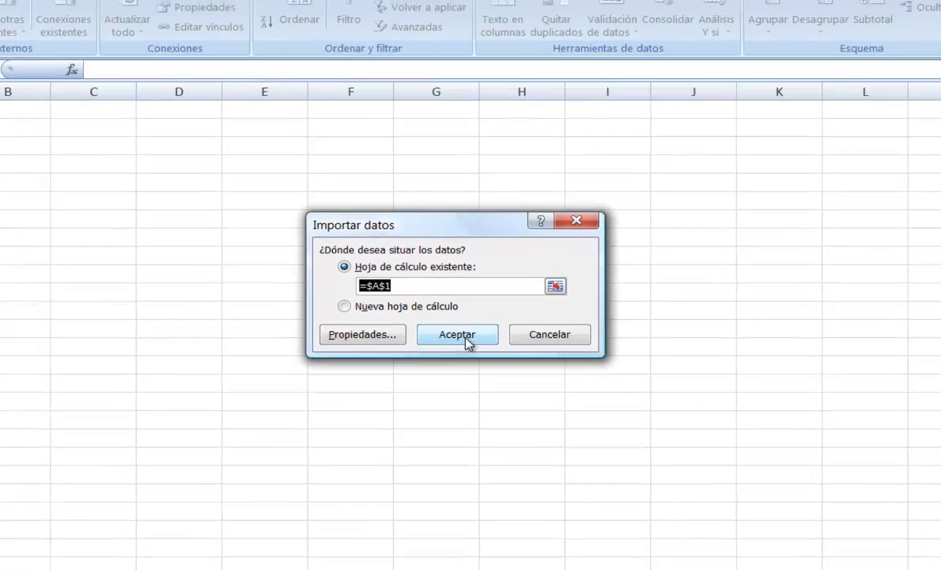
{"action": "left_click", "coordinate": [472, 356]}
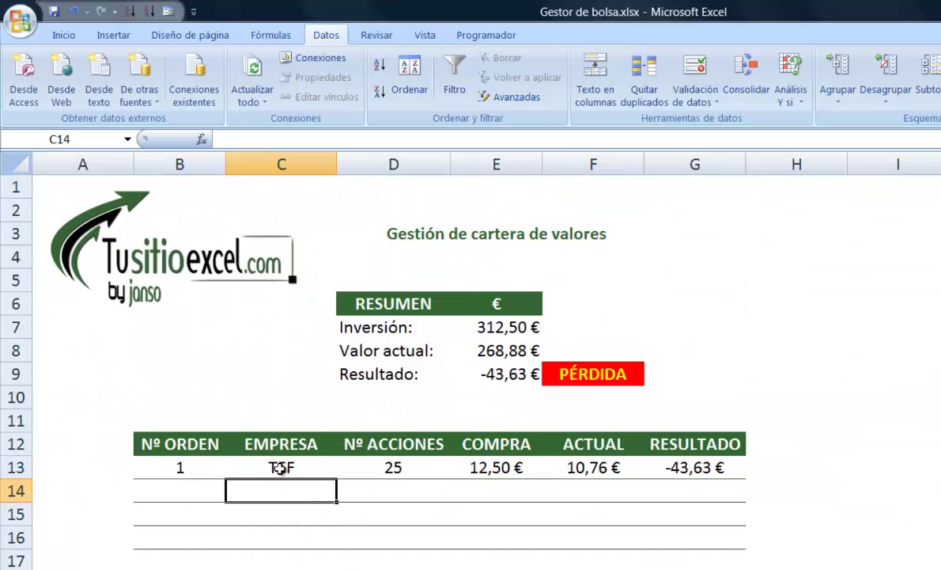
- Examine the TEF holding's company, purchase price and current price lookup formula, and compare them with the imported quotes in the Valores sheet
{"action": "left_click", "coordinate": [279, 468]}
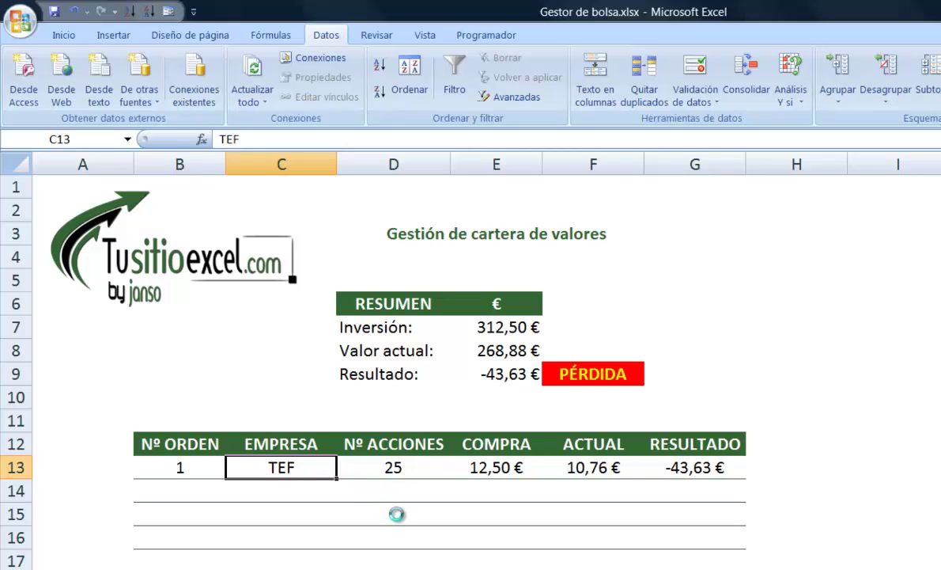
{"action": "left_click", "coordinate": [493, 467]}
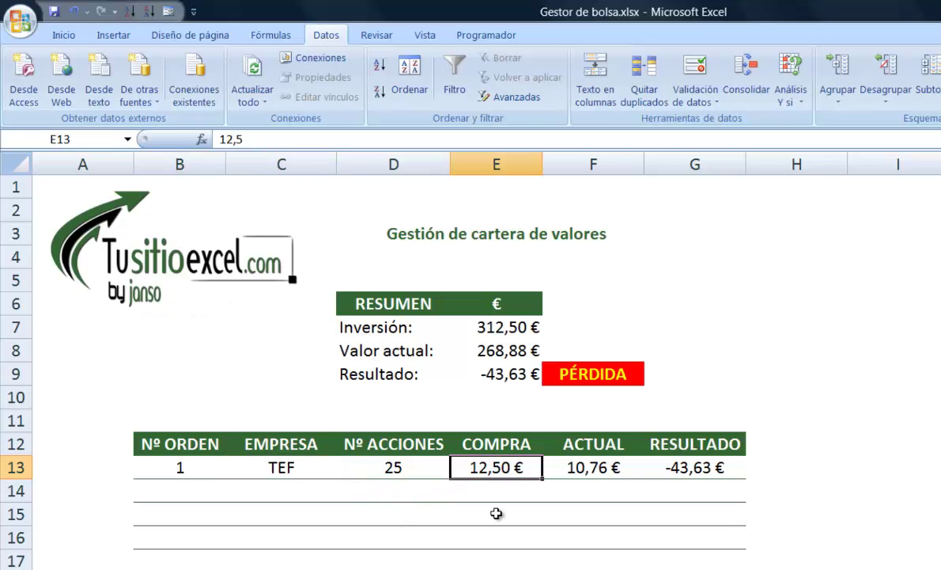
{"action": "left_click", "coordinate": [602, 468]}
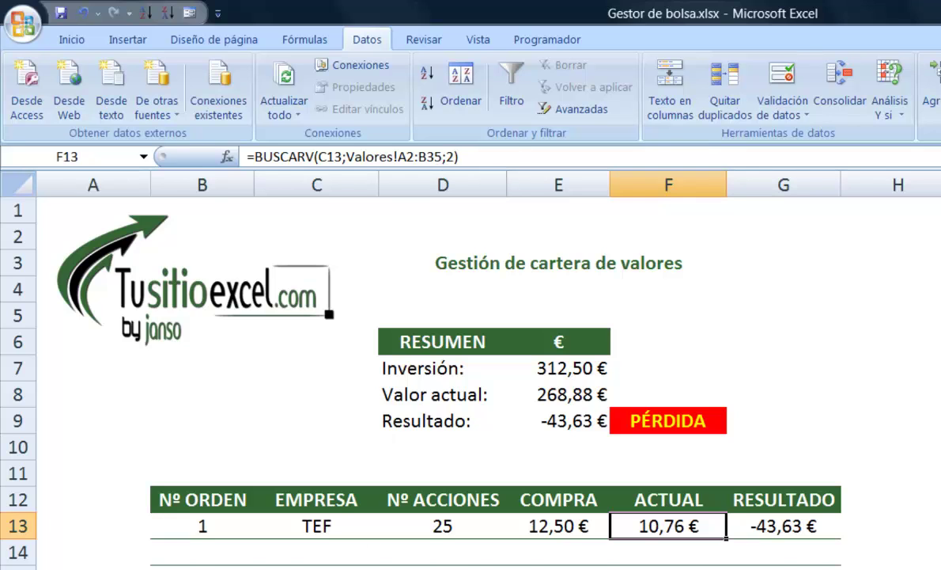
{"action": "left_click", "coordinate": [303, 568]}
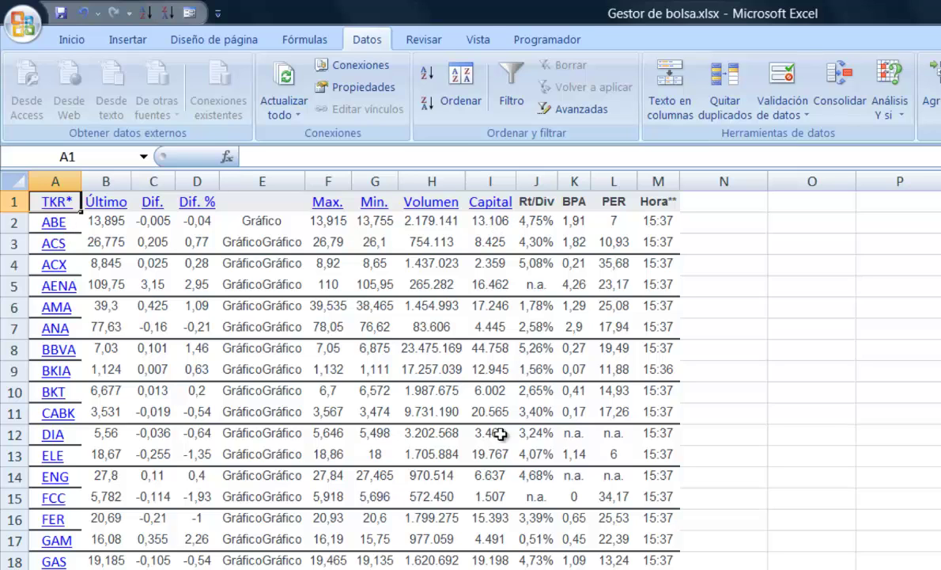
{"action": "scroll", "coordinate": [468, 405], "scroll_direction": "down", "scroll_amount": 5}
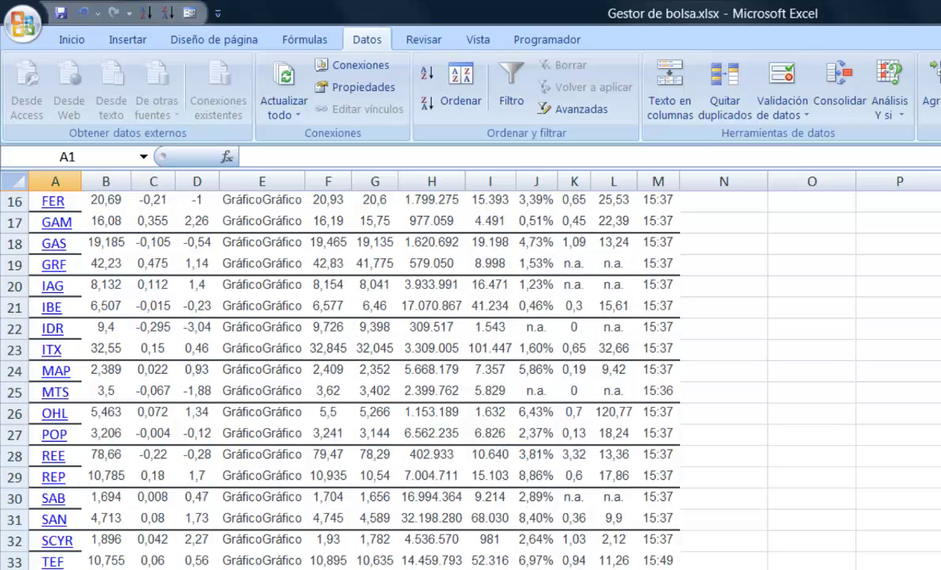
{"action": "scroll", "coordinate": [567, 345], "scroll_direction": "up", "scroll_amount": 5}
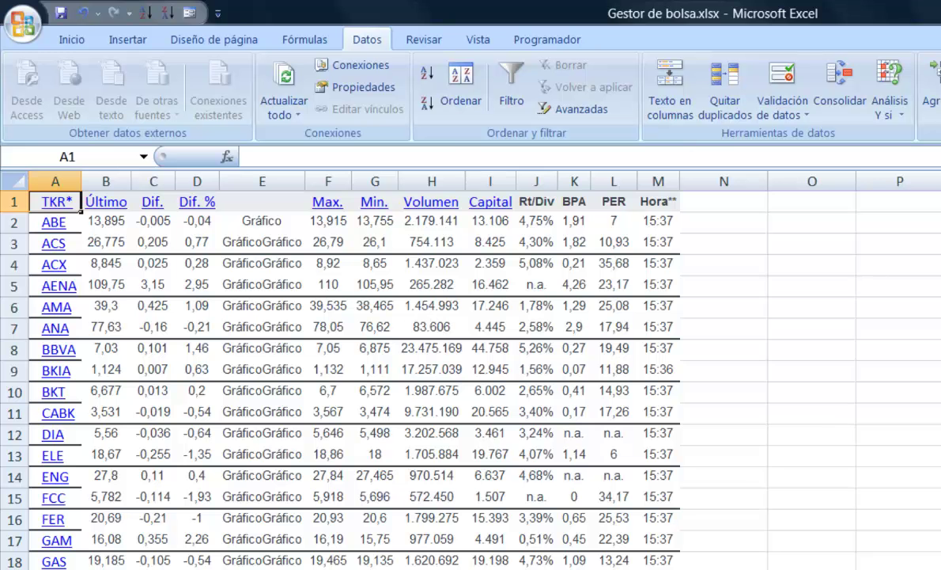
{"action": "key", "text": "ctrl+Page_Up"}
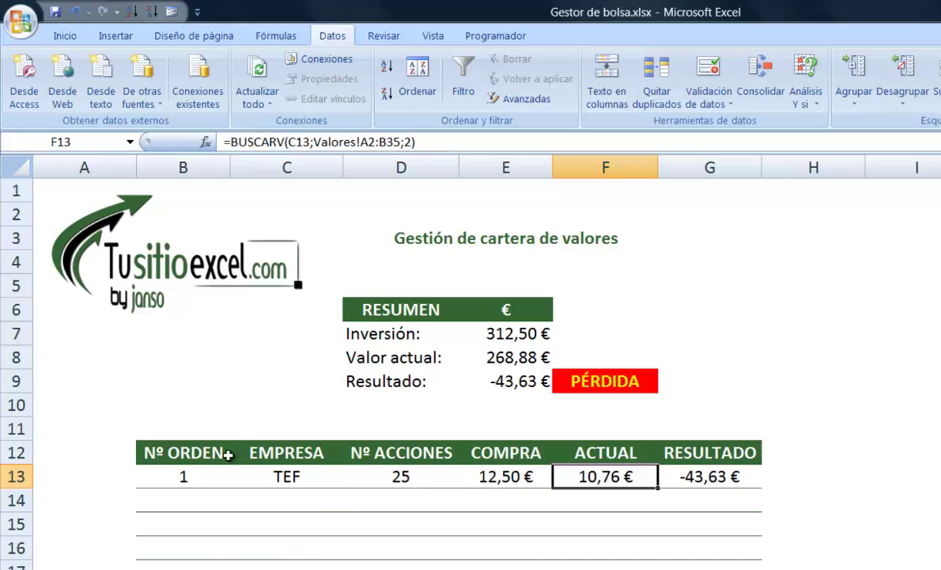
{"action": "key", "text": "ctrl+Page_Down"}
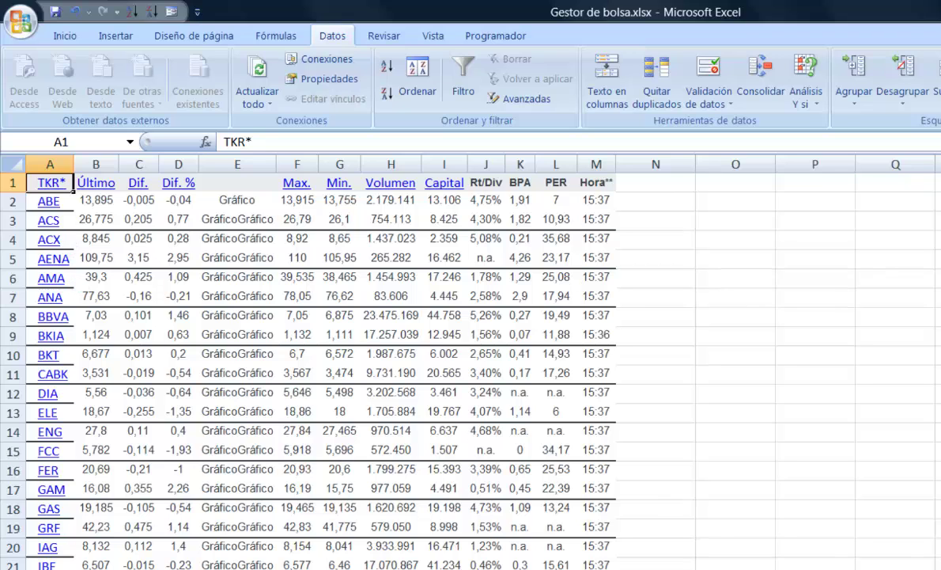
{"action": "key", "text": "ctrl+Page_Up"}
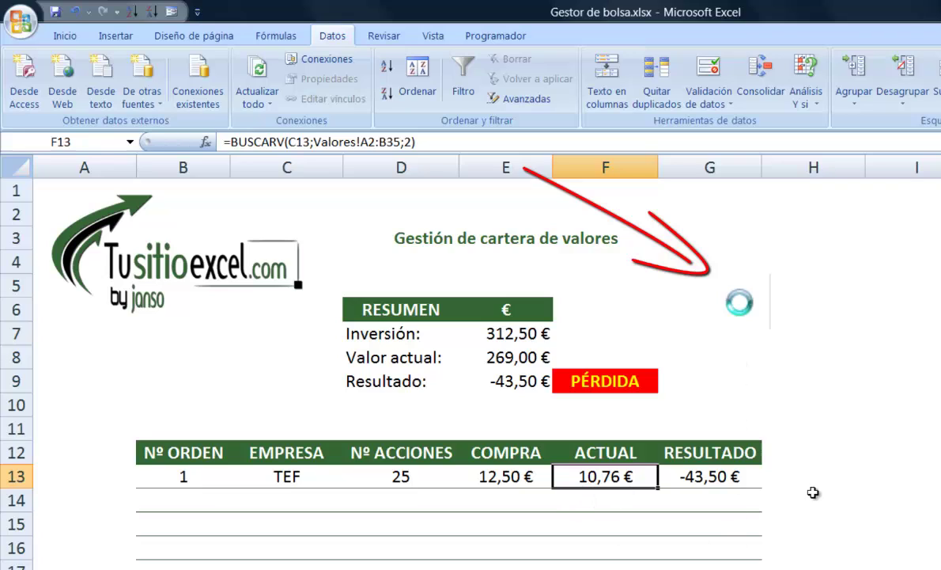
- Enter the reference price 10,76 in cell H9 of the portfolio sheet
{"action": "left_click", "coordinate": [828, 378]}
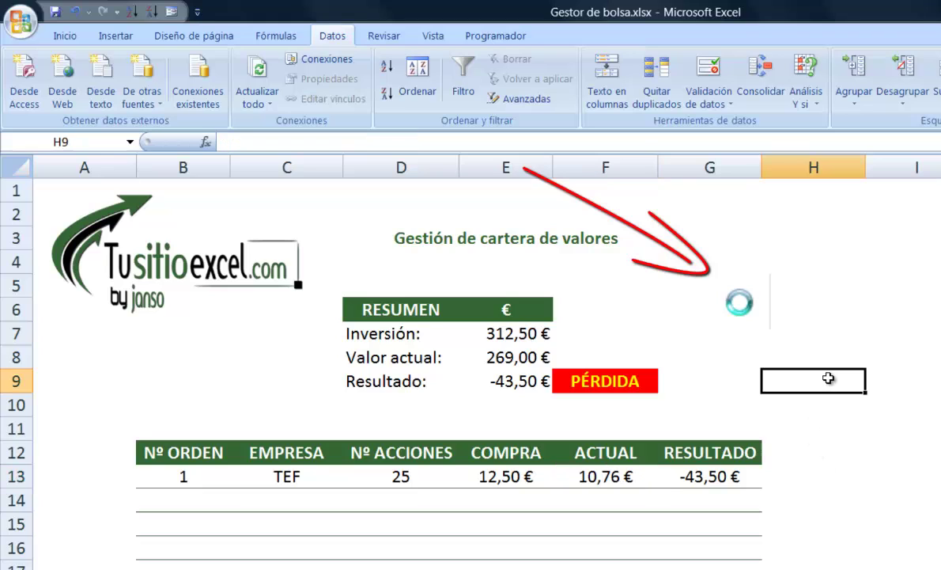
{"action": "type", "text": "10,76"}
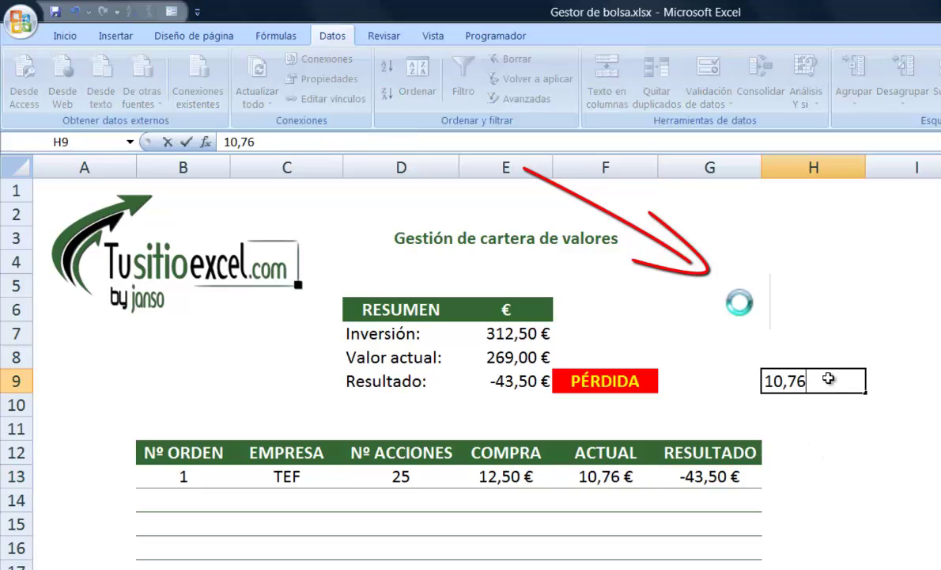
{"action": "key", "text": "Return"}
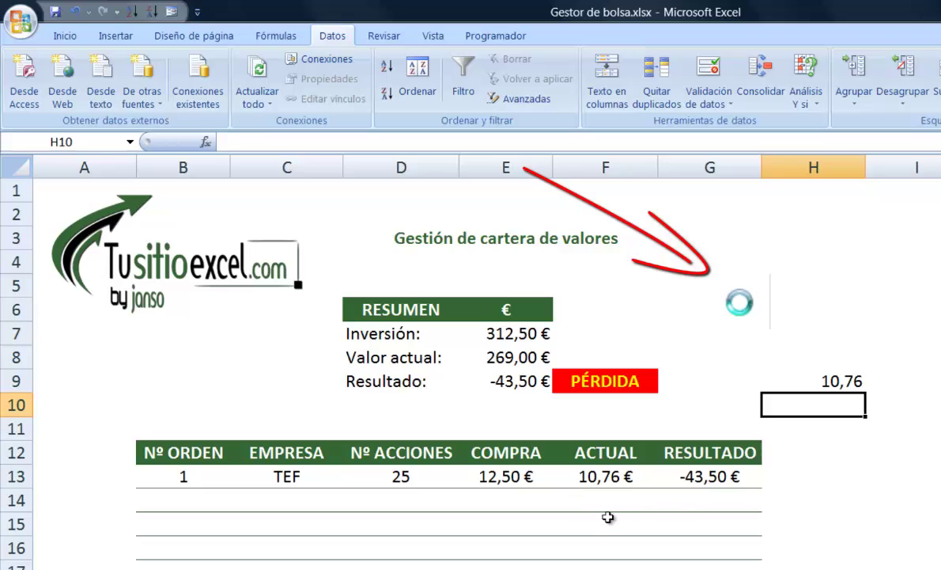
- Make the lookup range in F13's BUSCARV formula absolute as Valores!$A$2:$B$35 and fill the formula down to F14
{"action": "left_click", "coordinate": [595, 477]}
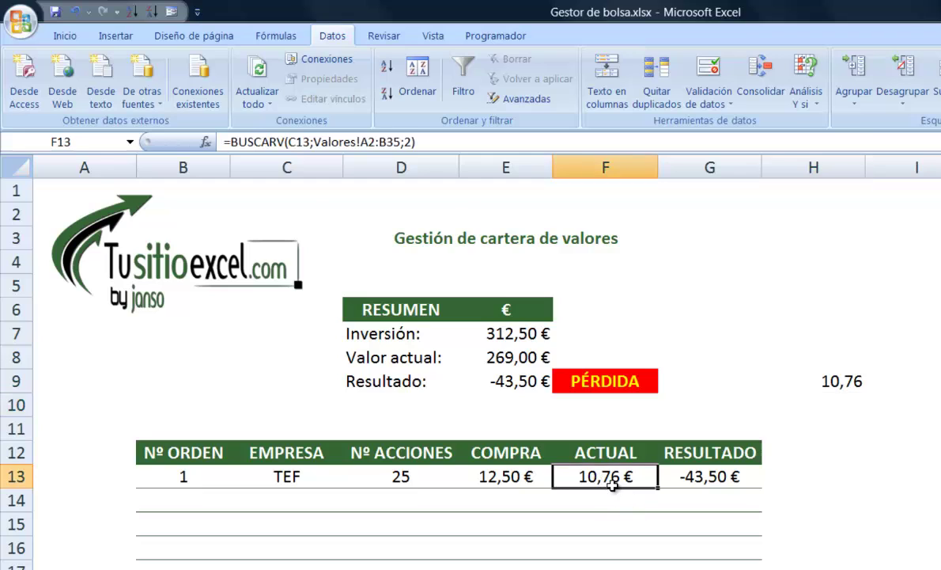
{"action": "left_click", "coordinate": [367, 143]}
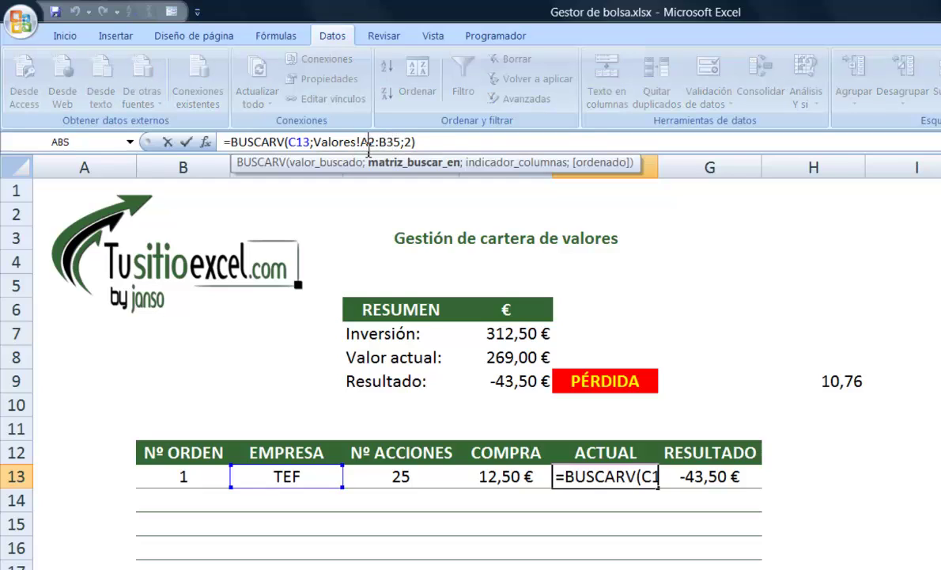
{"action": "key", "text": "F4"}
{"action": "left_click", "coordinate": [400, 142]}
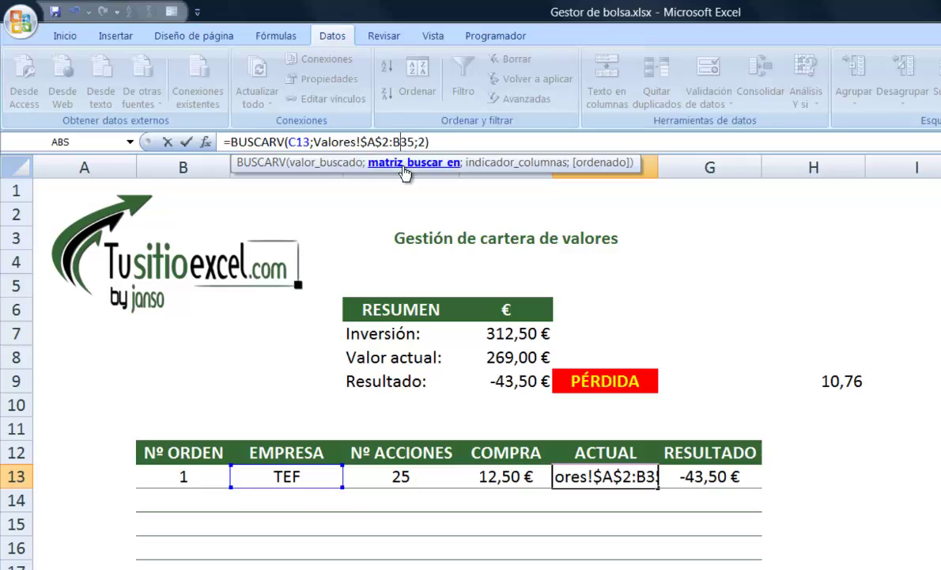
{"action": "key", "text": "F4"}
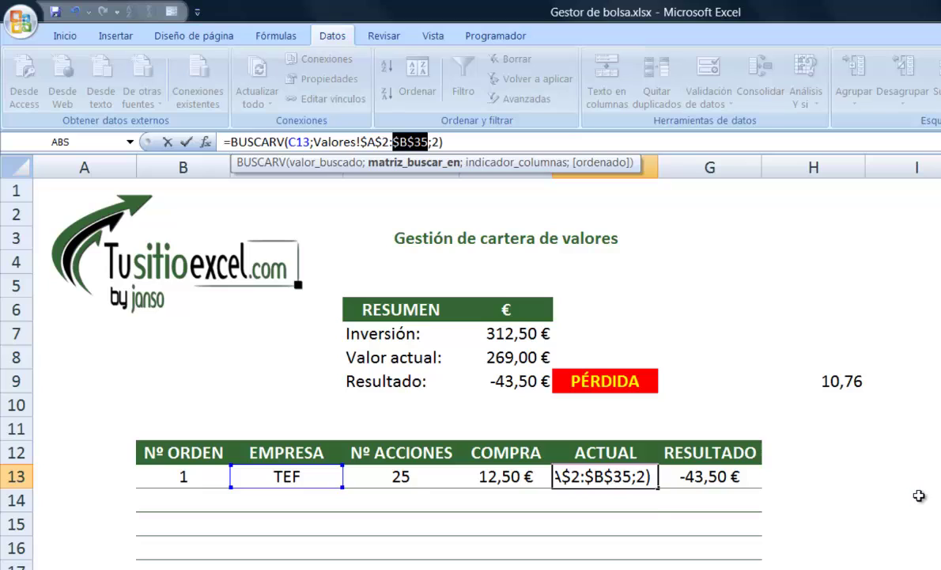
{"action": "key", "text": "Return"}
{"action": "left_click", "coordinate": [655, 482]}
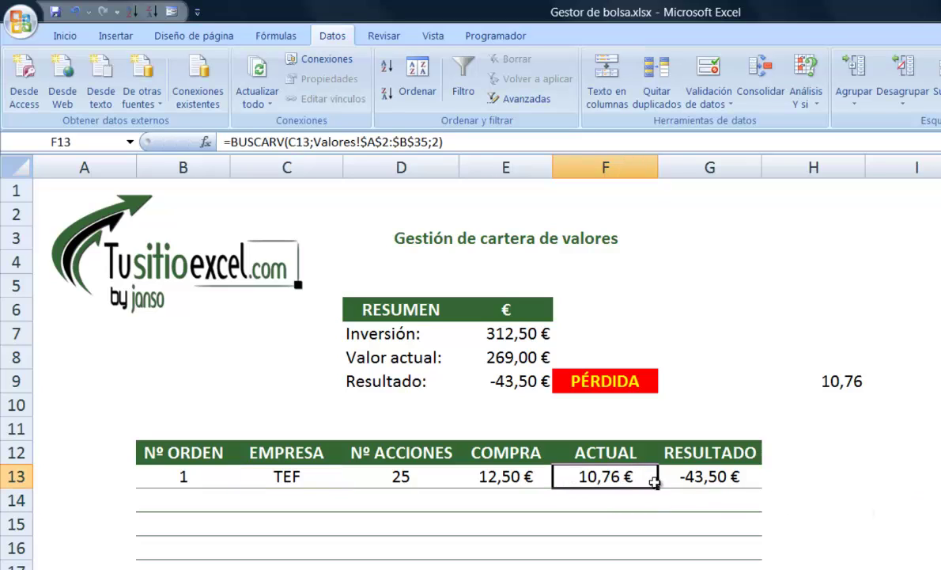
{"action": "left_click_drag", "start_coordinate": [655, 482], "coordinate": [658, 510]}
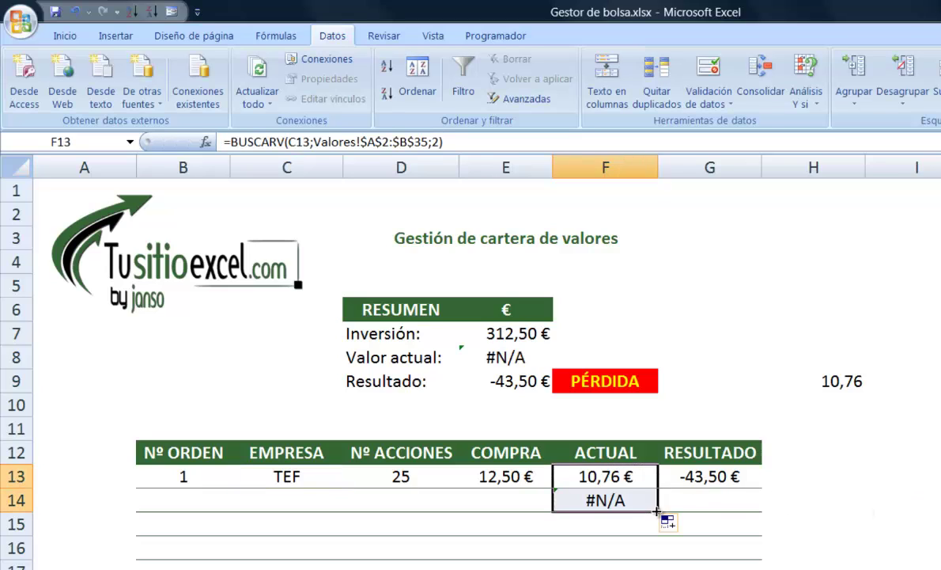
- Wrap F14's BUSCARV in SI(ESNOD( ) as the logical test, with empty text "" as the value if true
{"action": "left_click", "coordinate": [610, 499]}
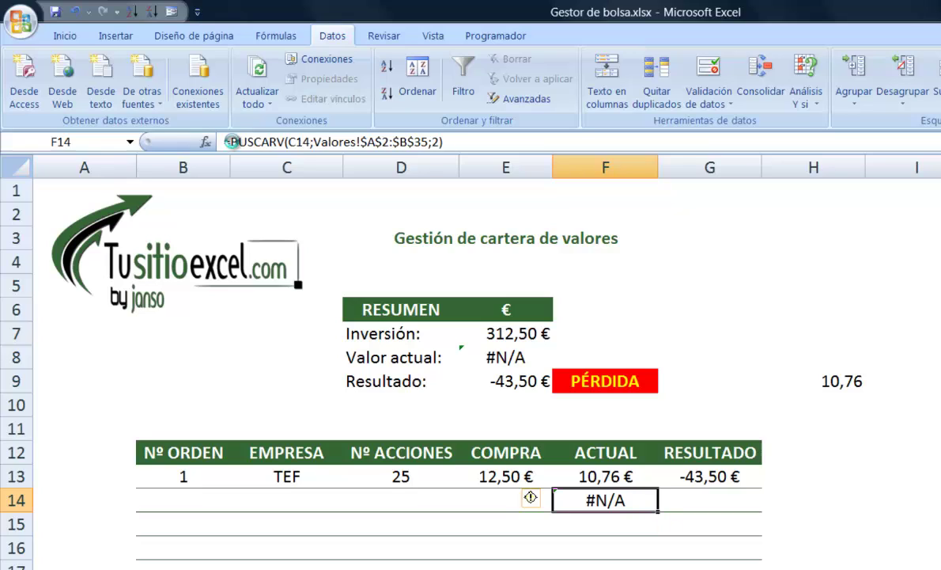
{"action": "left_click", "coordinate": [234, 142]}
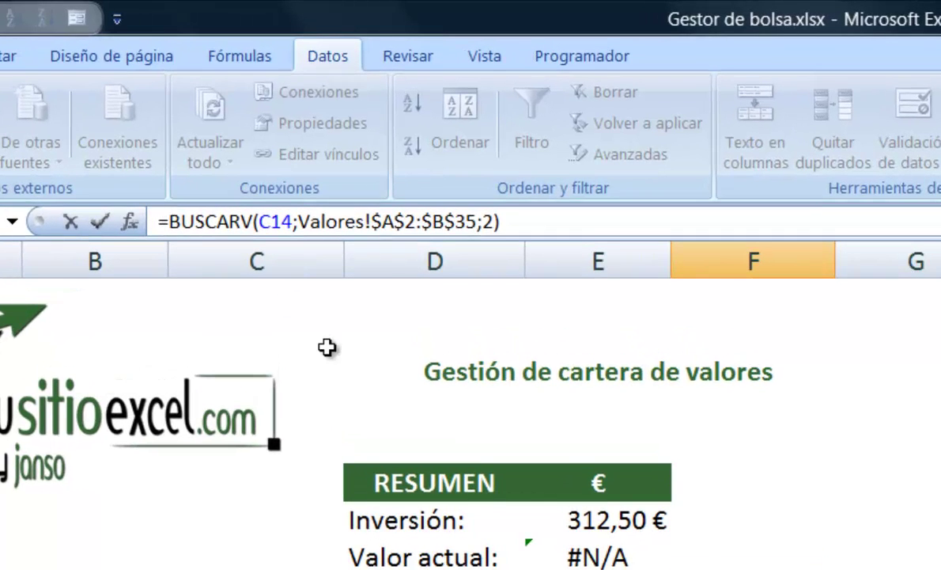
{"action": "type", "text": "SI(ES"}
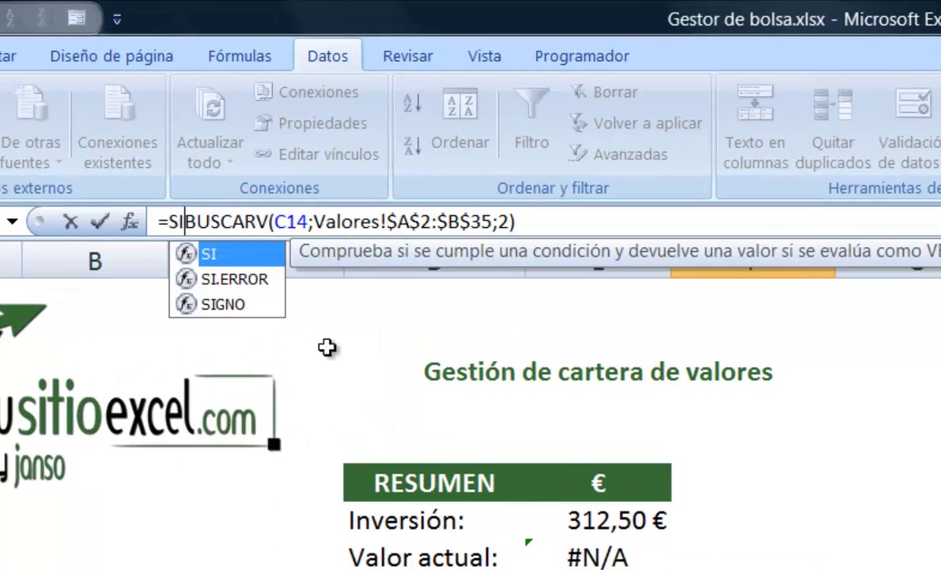
{"action": "type", "text": "NOD("}
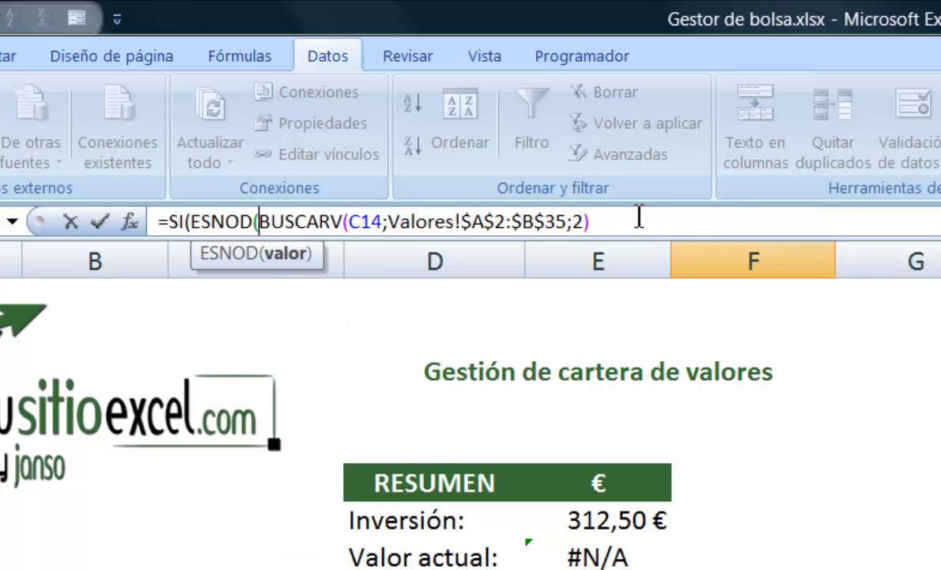
{"action": "left_click", "coordinate": [605, 215]}
{"action": "type", "text": ")"}
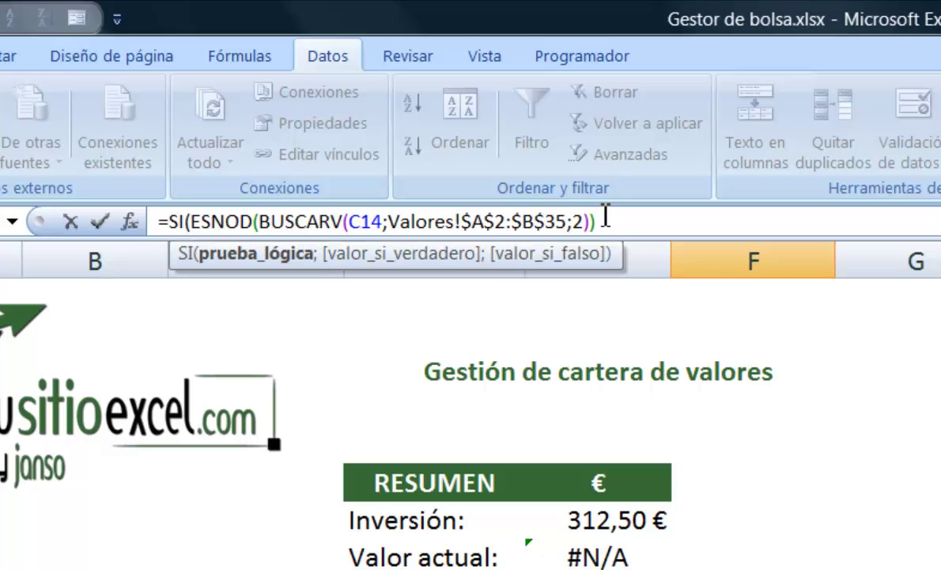
{"action": "type", "text": ";\"\""}
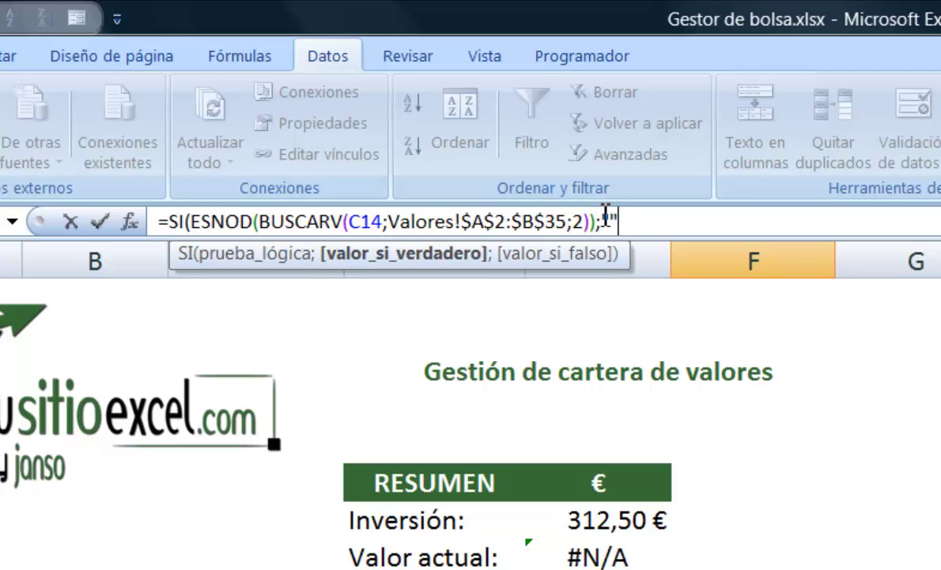
{"action": "type", "text": ";"}
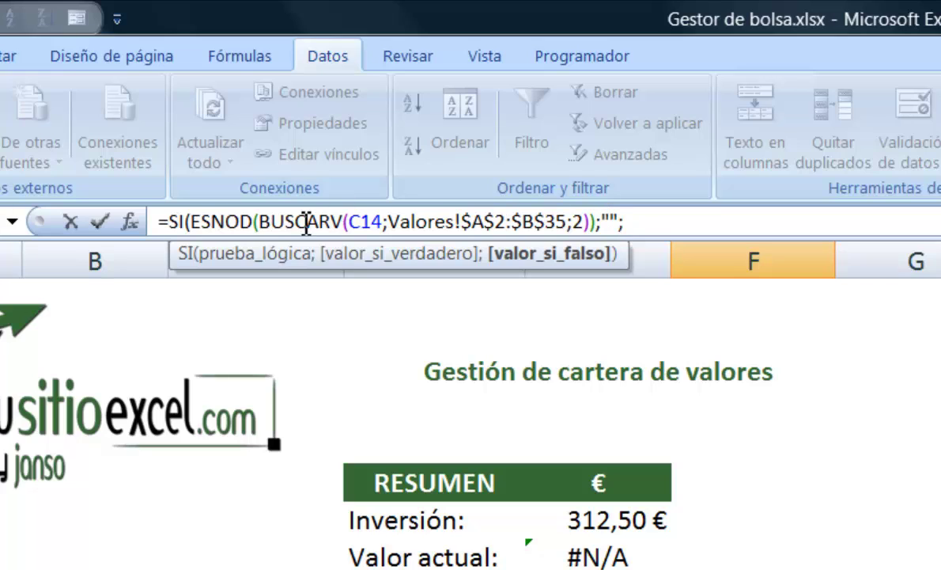
- Complete F14's SI formula by copying BUSCARV(C14;Valores!$A$2:$B$35;2) in as the value if false
{"action": "left_click_drag", "start_coordinate": [259, 222], "coordinate": [446, 221]}
{"action": "left_click_drag", "start_coordinate": [541, 207], "coordinate": [593, 207]}
{"action": "key", "text": "ctrl+c"}
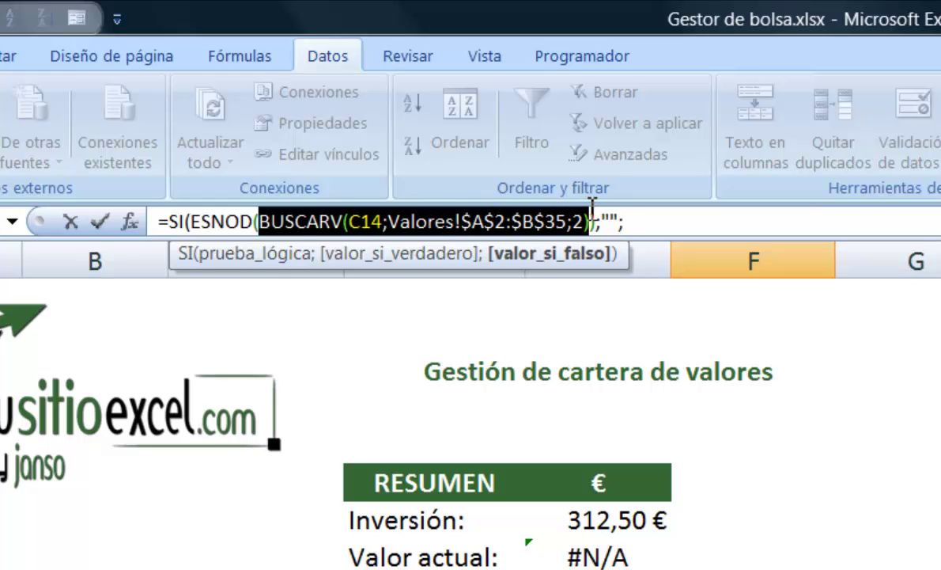
{"action": "left_click", "coordinate": [642, 221]}
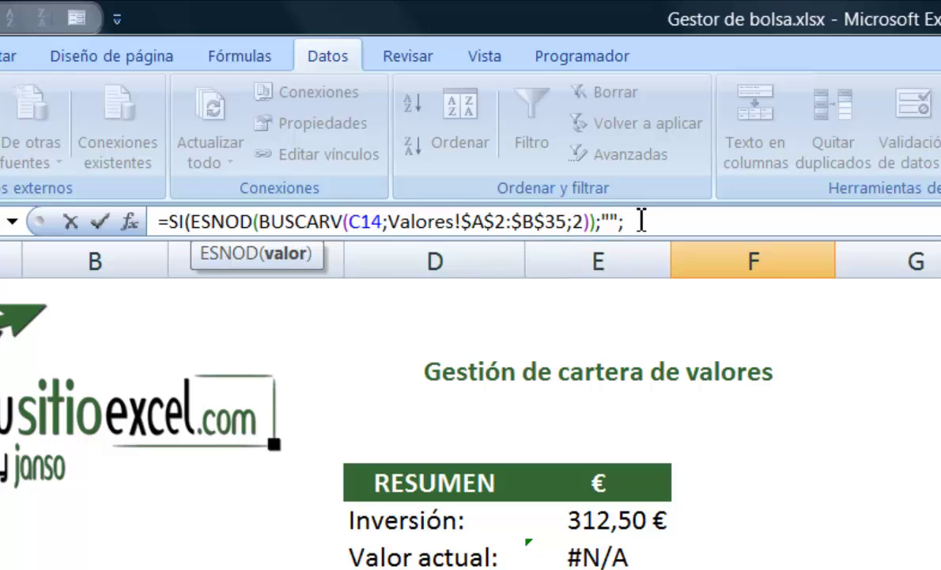
{"action": "key", "text": "ctrl+v"}
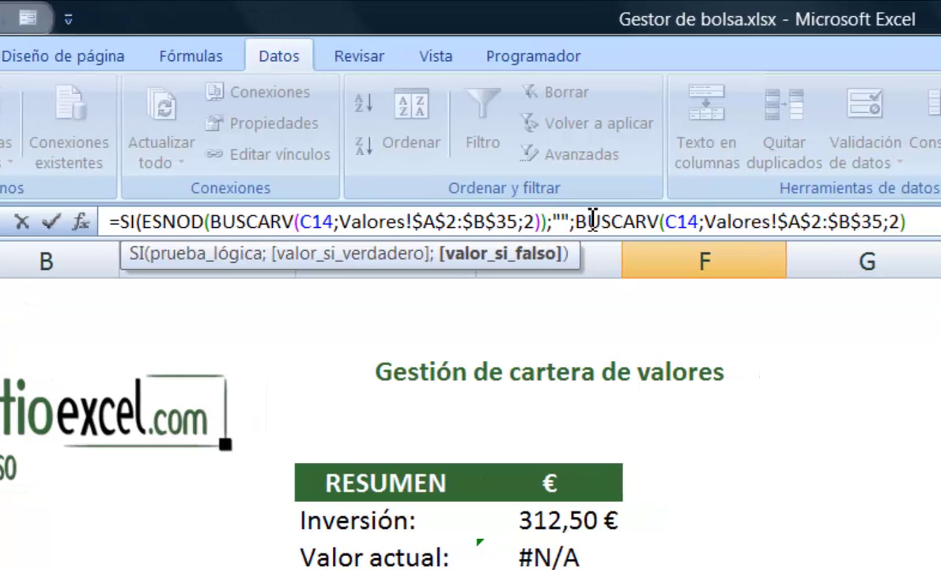
{"action": "type", "text": ")"}
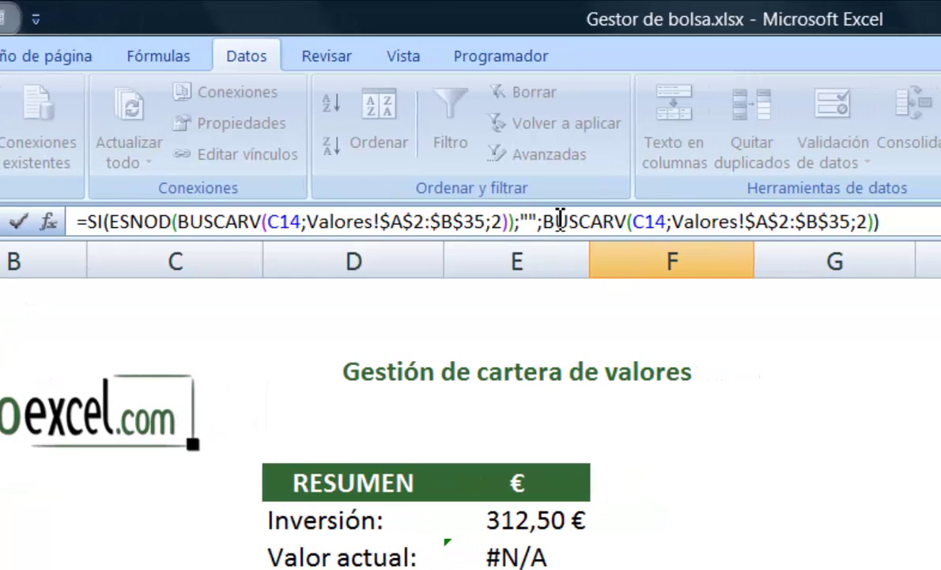
{"action": "key", "text": "Return"}
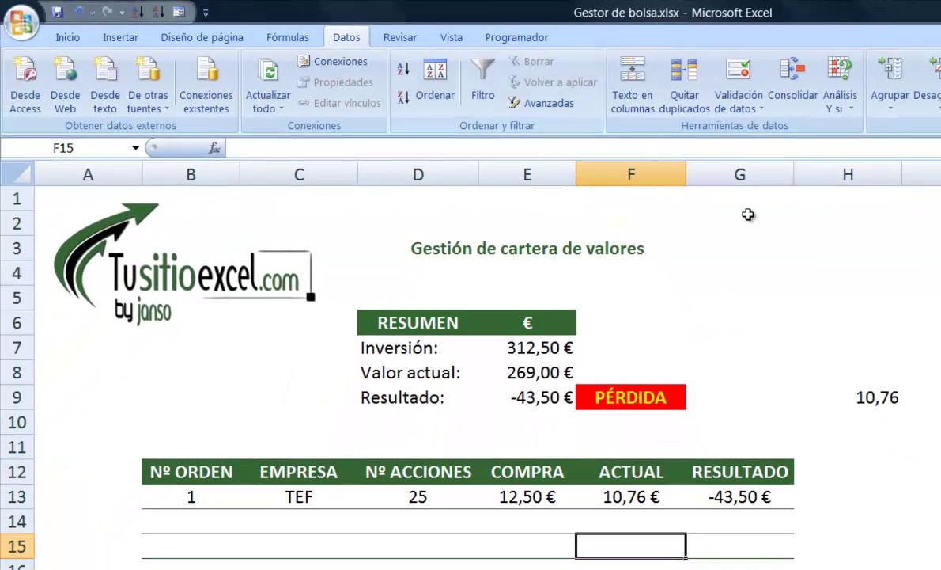
- Fill F14's SI(ESNOD(BUSCARV)) price formula down the ACTUAL column to F22
{"action": "left_click", "coordinate": [661, 517]}
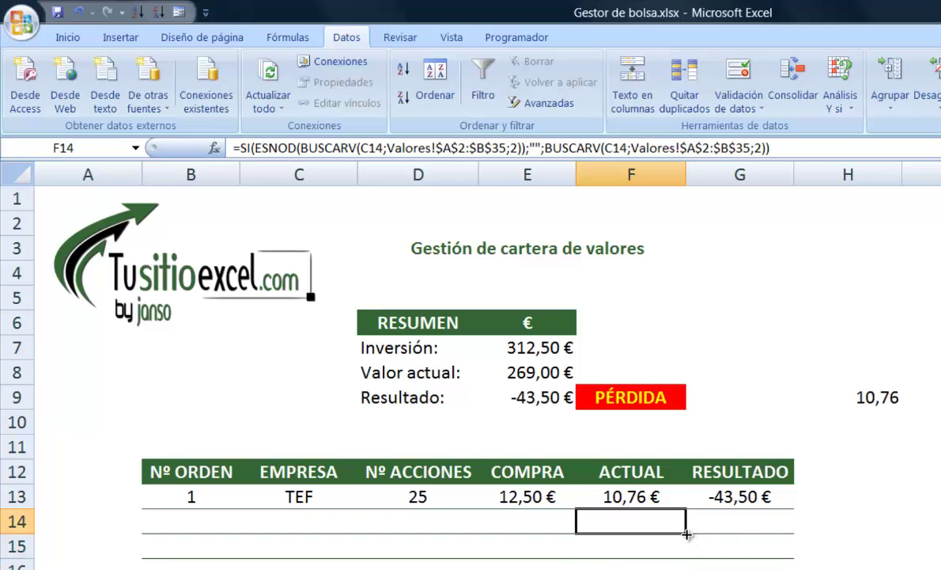
{"action": "left_click_drag", "start_coordinate": [686, 535], "coordinate": [656, 569]}
{"action": "left_click", "coordinate": [674, 523]}
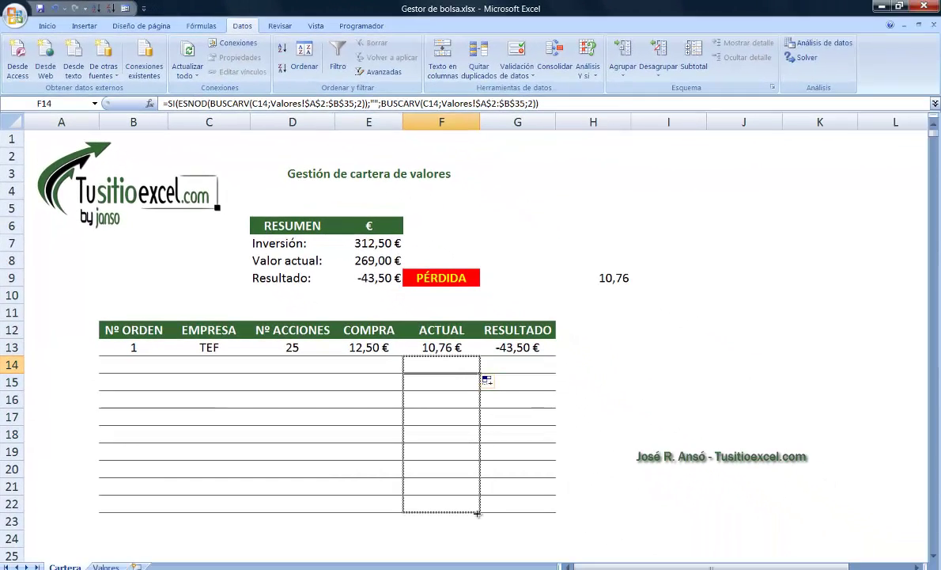
{"action": "left_click_drag", "start_coordinate": [478, 512], "coordinate": [479, 513]}
- Add a second holding in row 14: company ANA, 112 shares, purchase price 56
{"action": "left_click", "coordinate": [208, 362]}
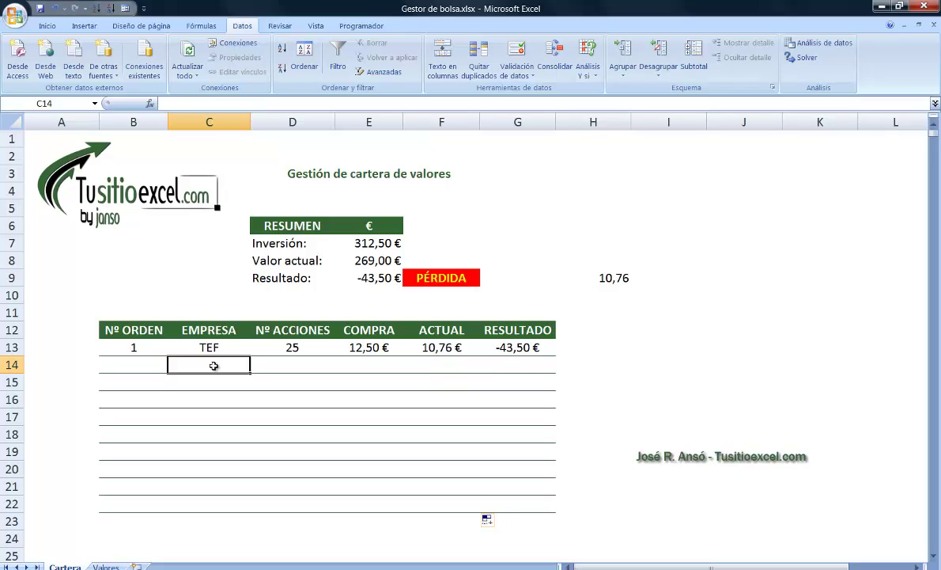
{"action": "type", "text": "ANA"}
{"action": "key", "text": "Tab"}
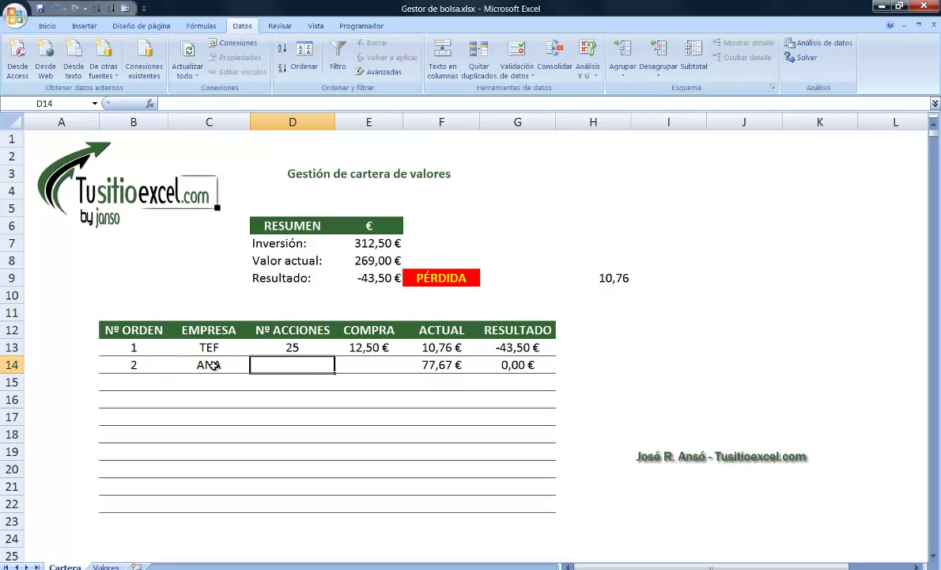
{"action": "type", "text": "112"}
{"action": "key", "text": "Tab"}
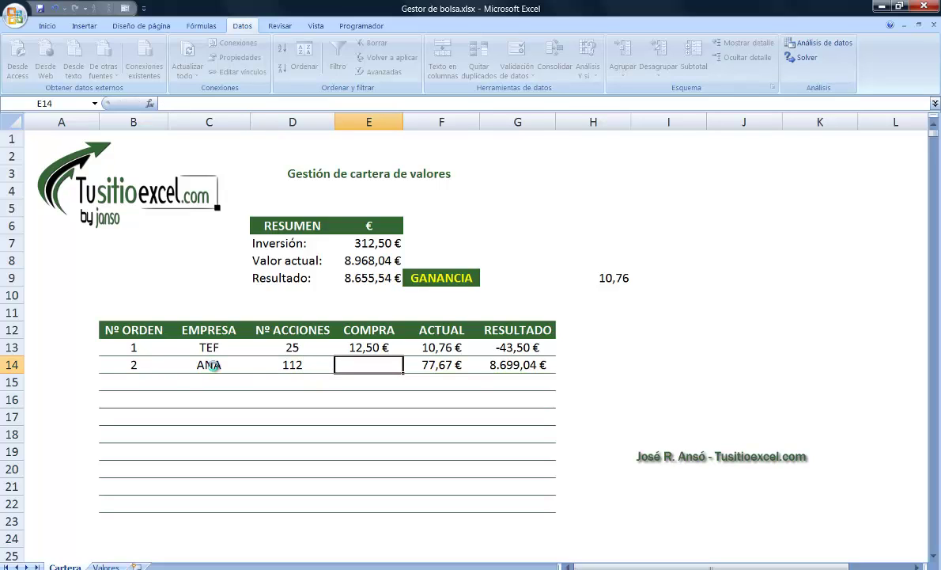
{"action": "type", "text": "56"}
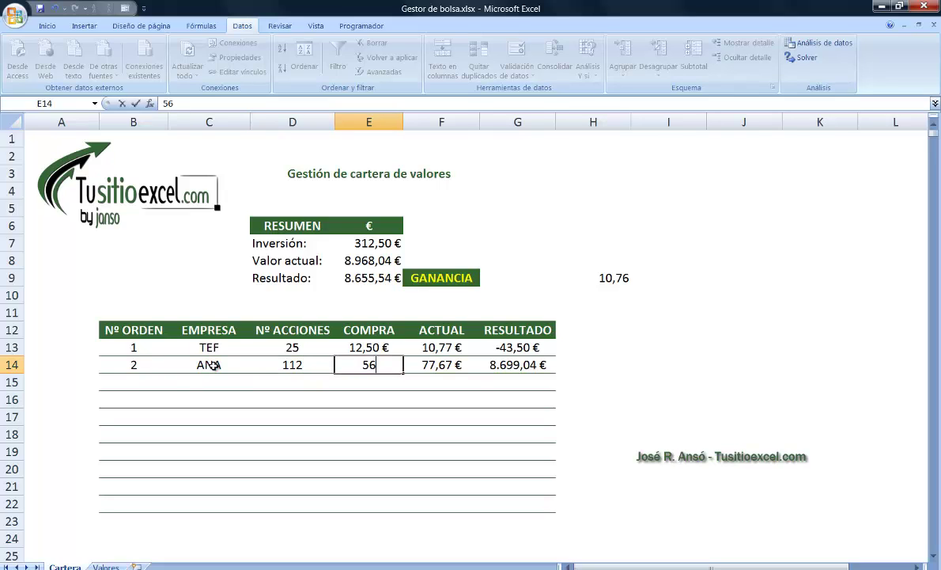
{"action": "key", "text": "Return"}
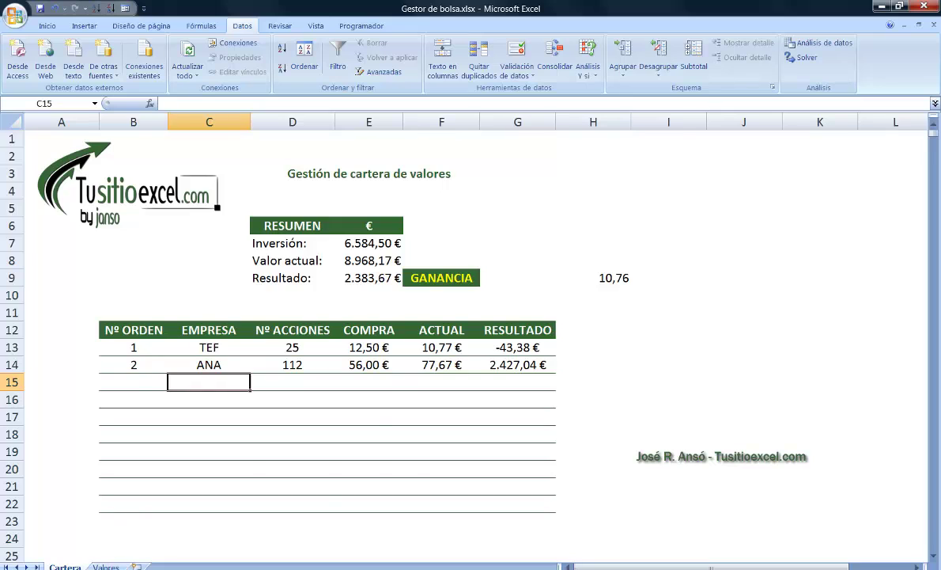
- Examine the imported quotes on the Valores sheet, and return to the Cartera sheet
{"action": "left_click", "coordinate": [106, 567]}
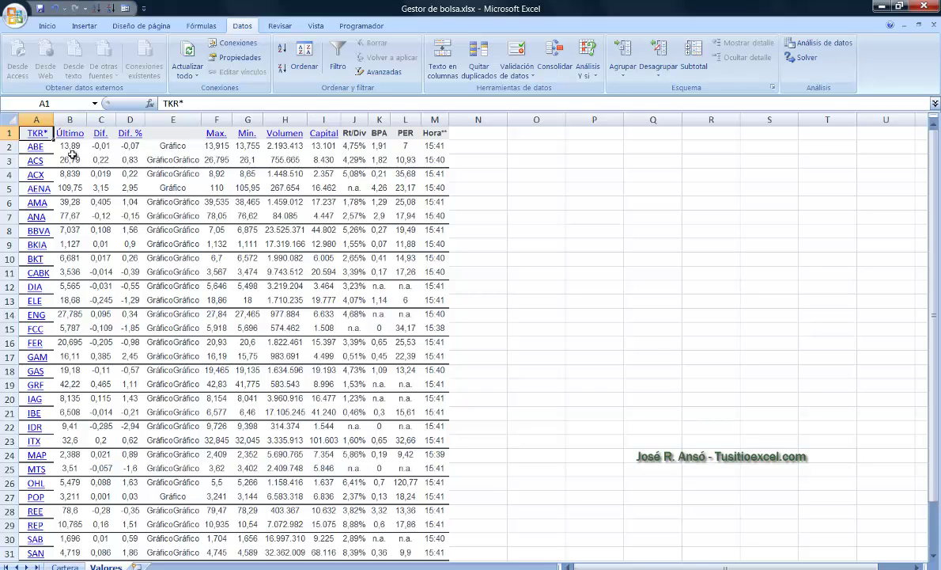
{"action": "left_click", "coordinate": [172, 188]}
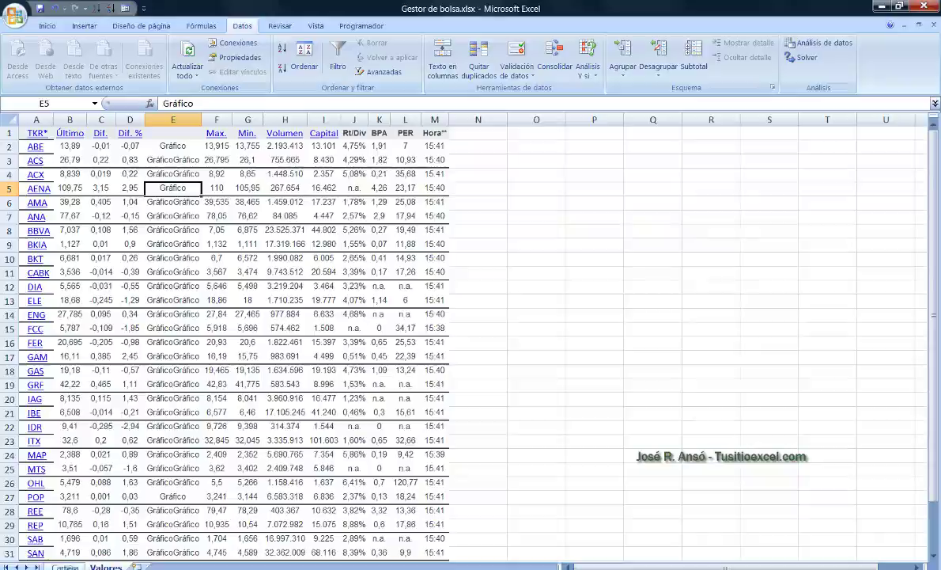
{"action": "key", "text": "ctrl+Page_Up"}
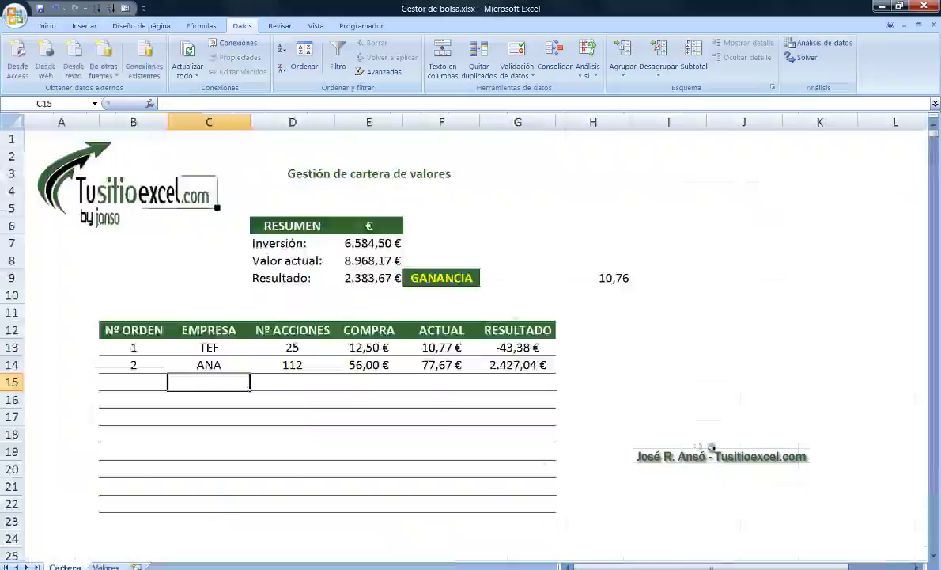